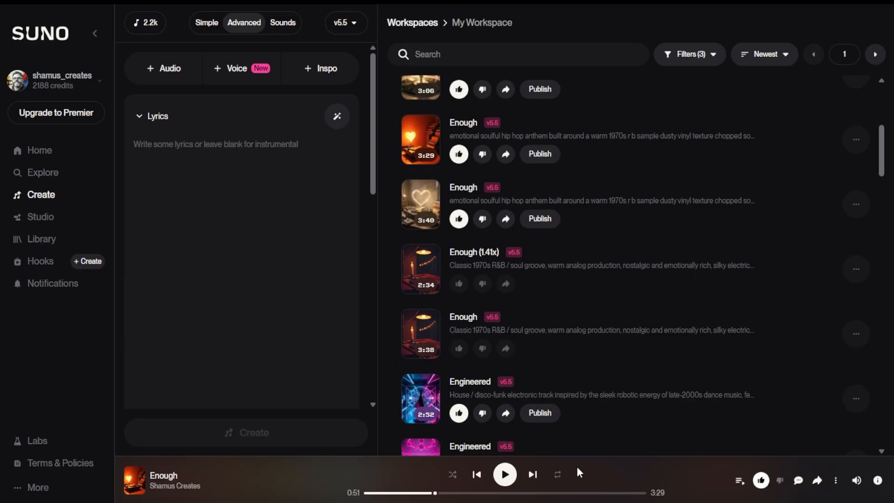
Step: Listen to parts of the 3:29 "Enough" and the 3:38 "Enough", starting the 3:38 track at about 0:59 and pausing each
{"action": "left_click", "coordinate": [505, 474]}
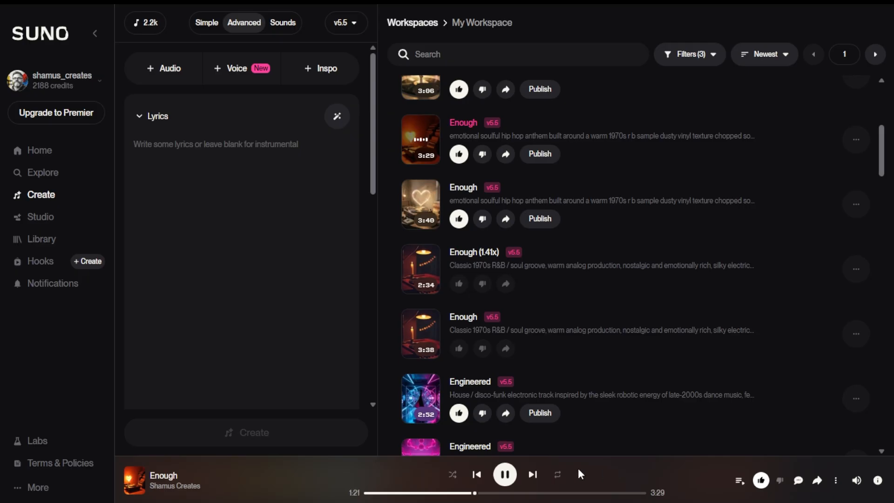
{"action": "left_click", "coordinate": [507, 477]}
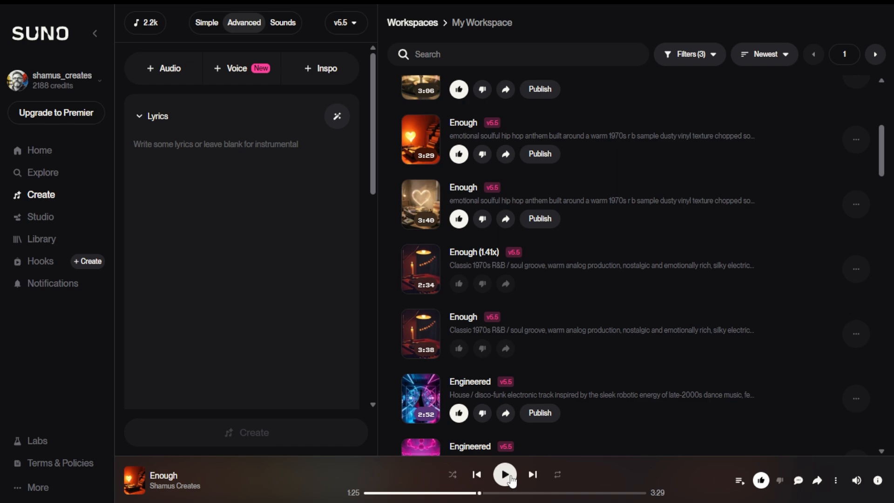
{"action": "left_click", "coordinate": [422, 334]}
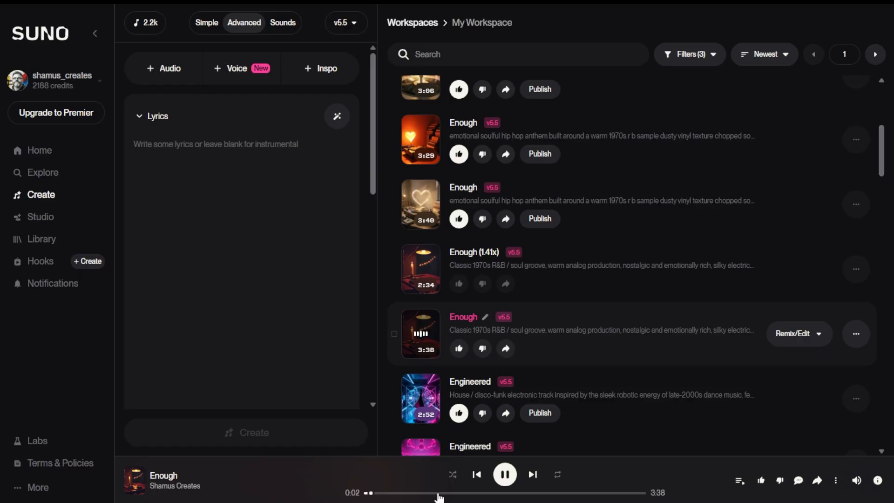
{"action": "left_click", "coordinate": [439, 493]}
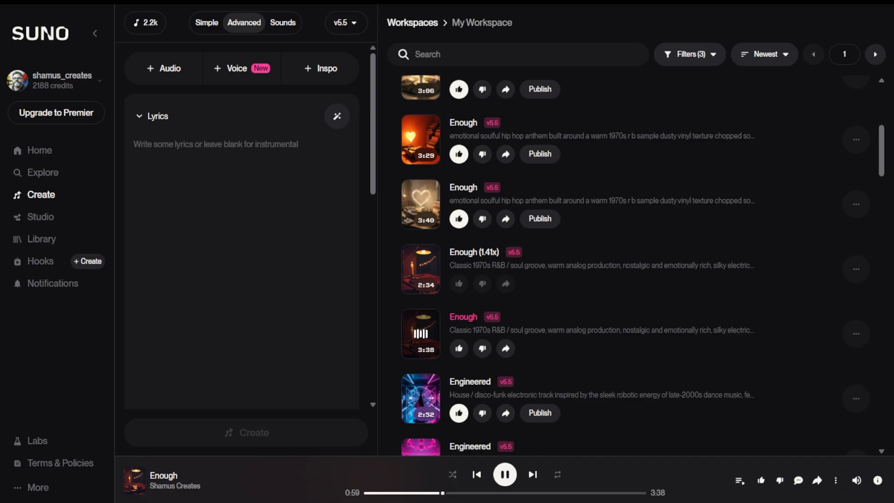
{"action": "mouse_move", "coordinate": [533, 502]}
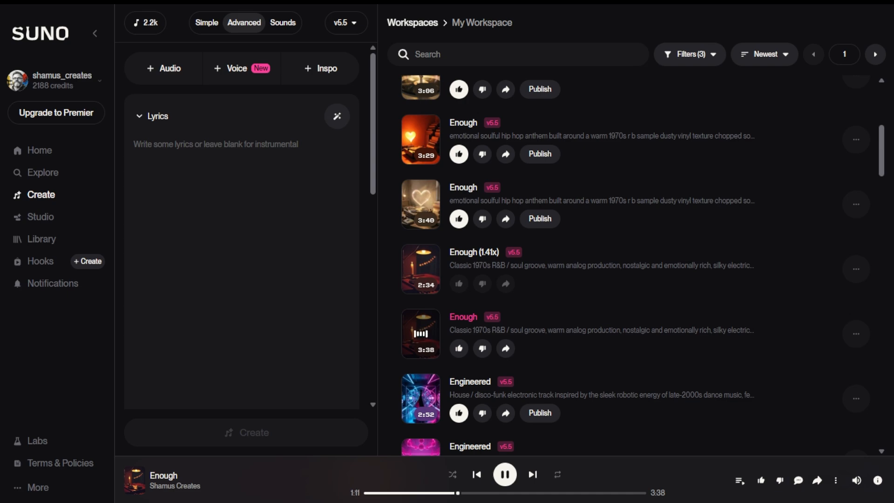
{"action": "left_click", "coordinate": [505, 474]}
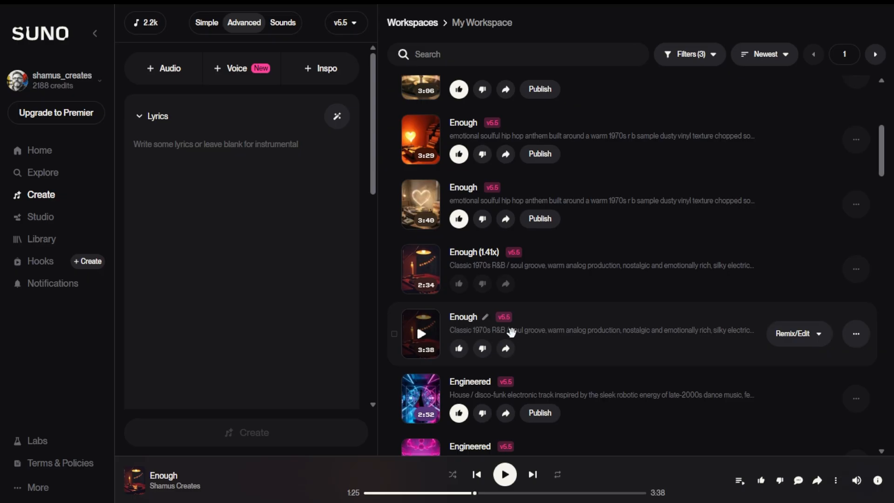
Step: Try Adjust Speed on the 3:38 "Enough" track at 1.41x without keeping pitch, and clear the entire form
{"action": "left_click", "coordinate": [820, 339]}
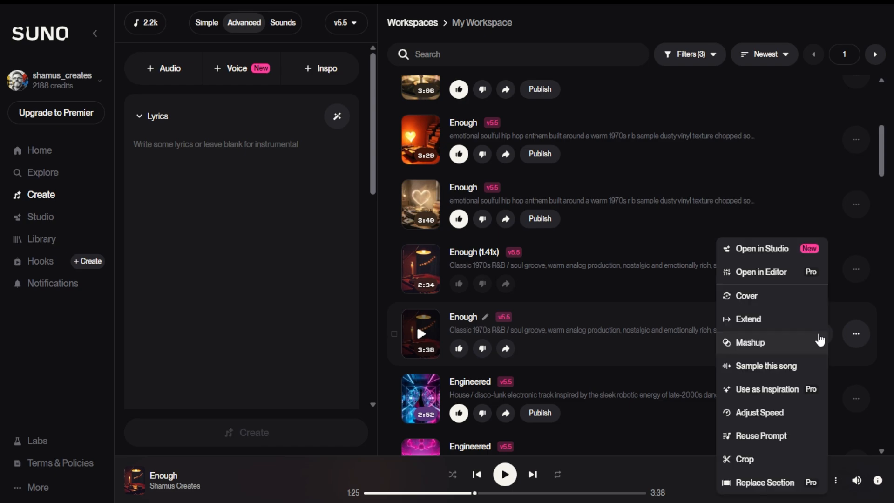
{"action": "left_click", "coordinate": [755, 413]}
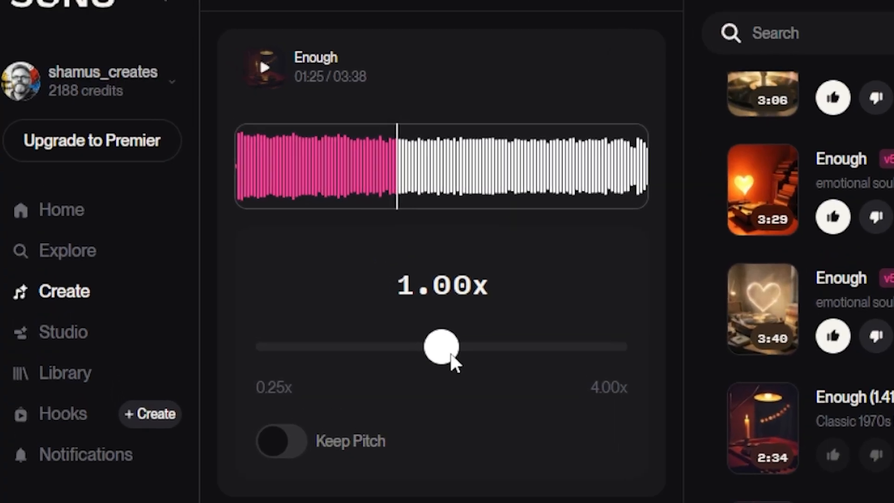
{"action": "left_click", "coordinate": [292, 253]}
{"action": "left_click_drag", "start_coordinate": [448, 347], "coordinate": [467, 346]}
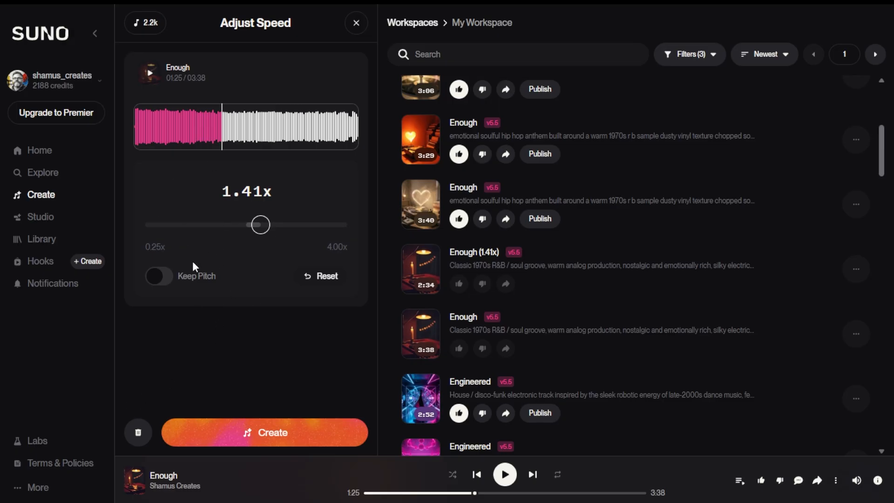
{"action": "left_click", "coordinate": [138, 435]}
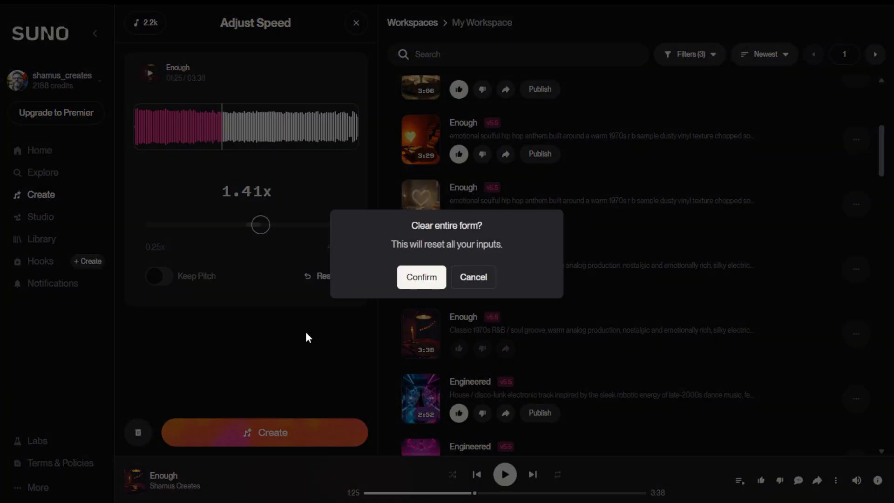
{"action": "left_click", "coordinate": [420, 275]}
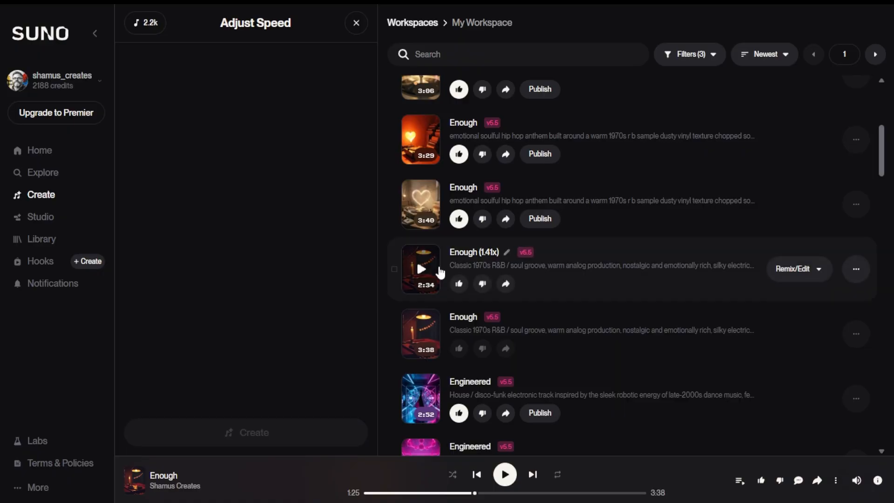
Step: Open the details of "Enough (1.41x)", listen to part of the track, pause it and close the details
{"action": "left_click", "coordinate": [475, 264]}
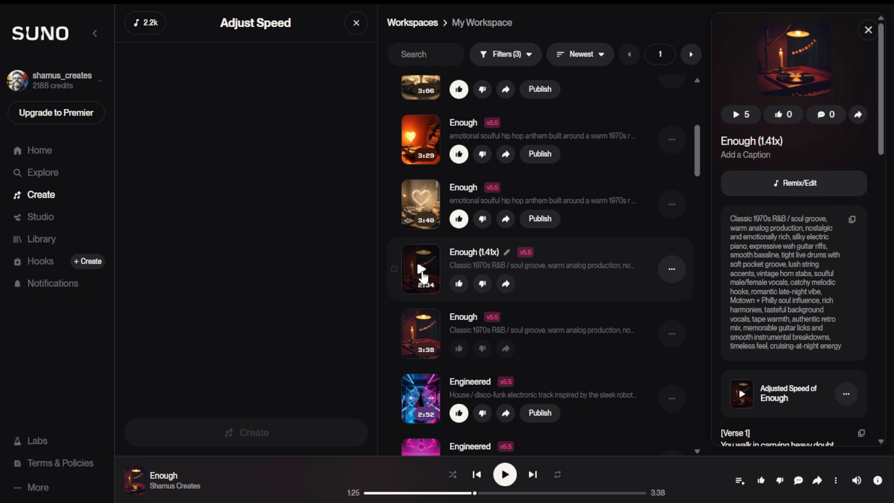
{"action": "left_click", "coordinate": [421, 270]}
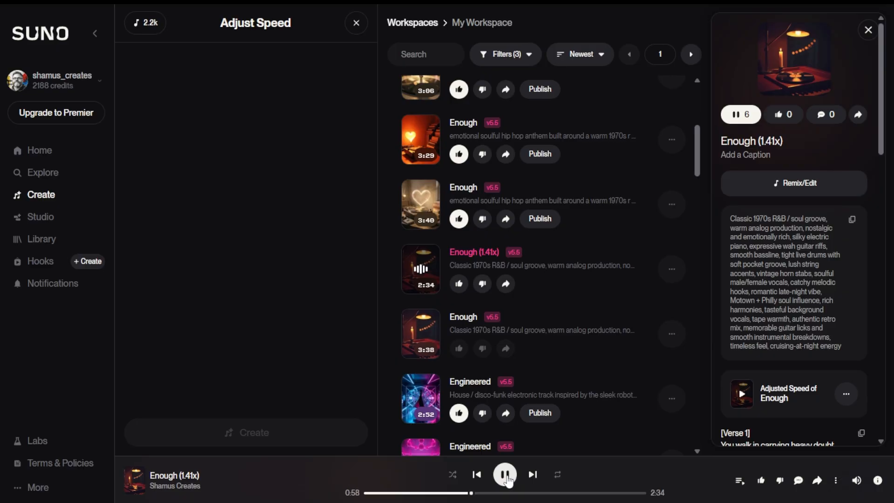
{"action": "left_click", "coordinate": [507, 479]}
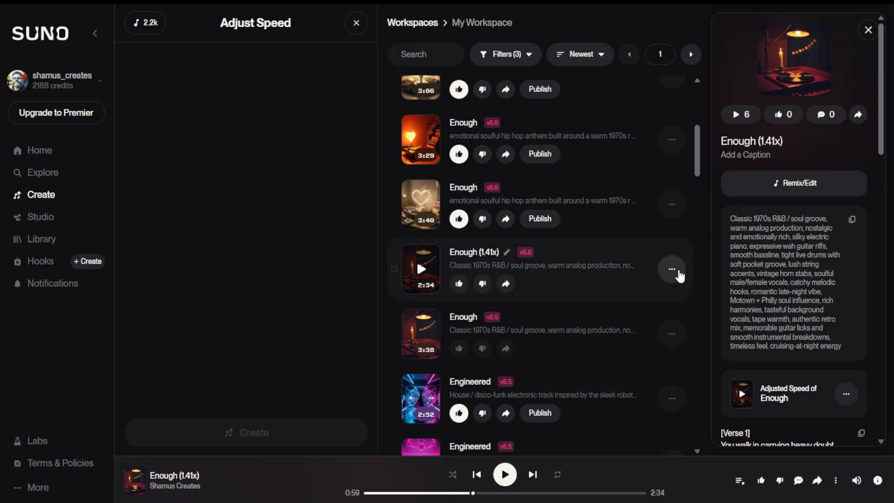
{"action": "left_click", "coordinate": [868, 30]}
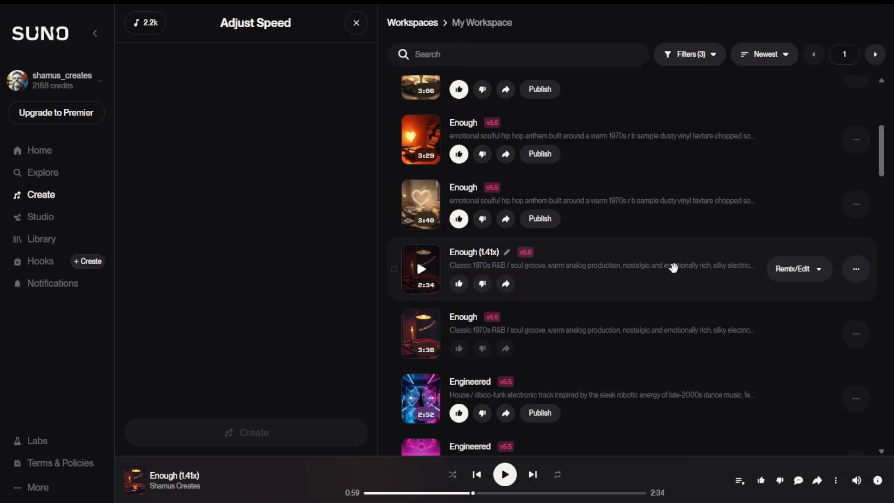
Step: Load "Enough (1.41x)" as a sample and extend the selection's end to about 02:07.6
{"action": "left_click", "coordinate": [819, 275]}
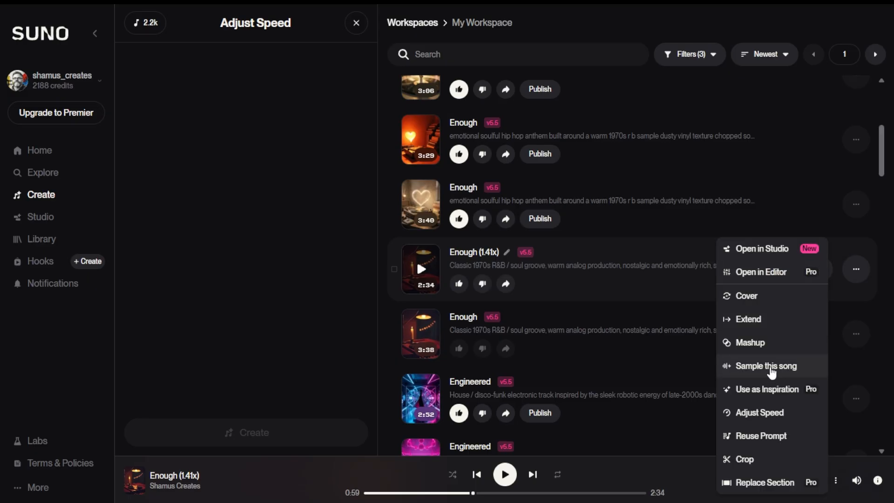
{"action": "left_click", "coordinate": [769, 366]}
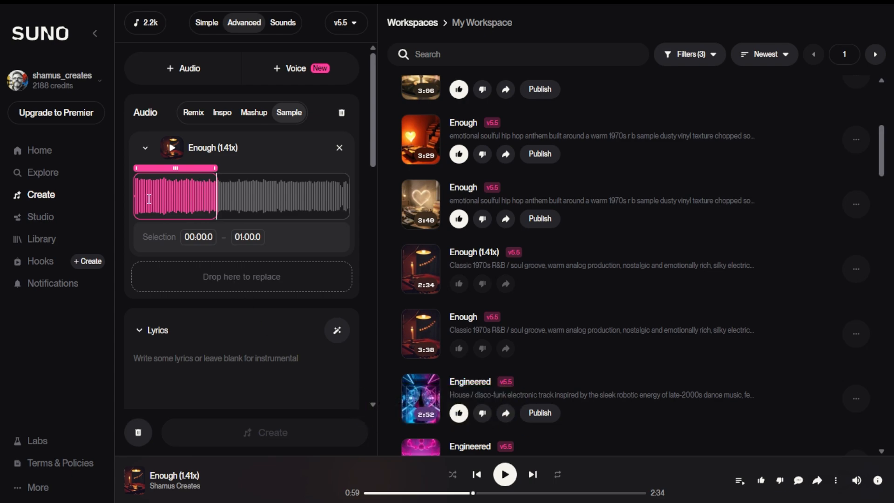
{"action": "left_click_drag", "start_coordinate": [219, 195], "coordinate": [311, 193]}
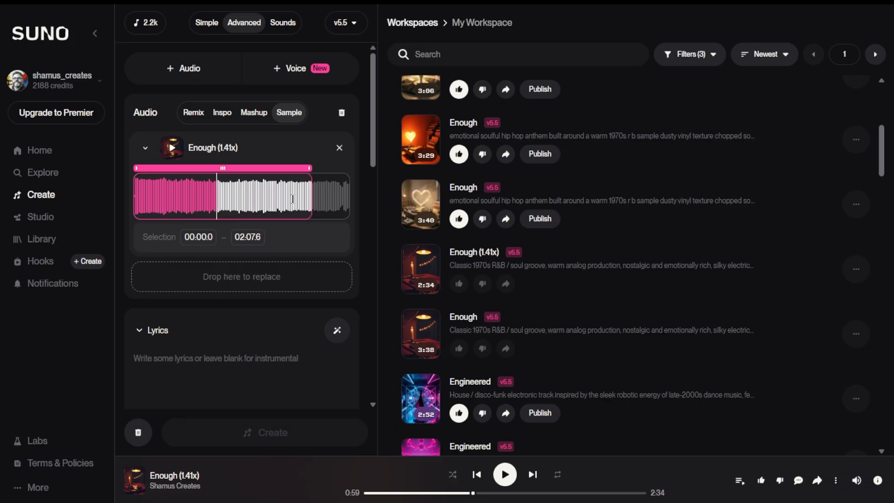
Step: Audition the sample around 0:44 and trim the selection's start to about 00:45.8
{"action": "left_click", "coordinate": [214, 195]}
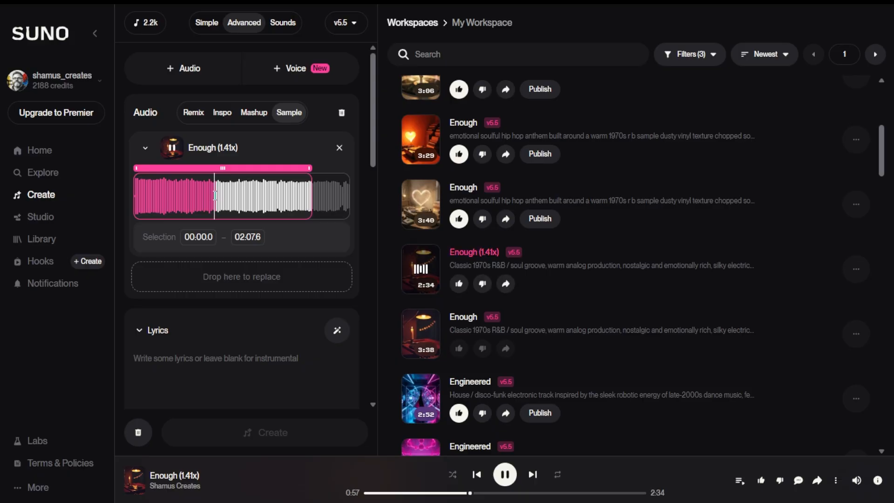
{"action": "left_click_drag", "start_coordinate": [214, 195], "coordinate": [193, 195]}
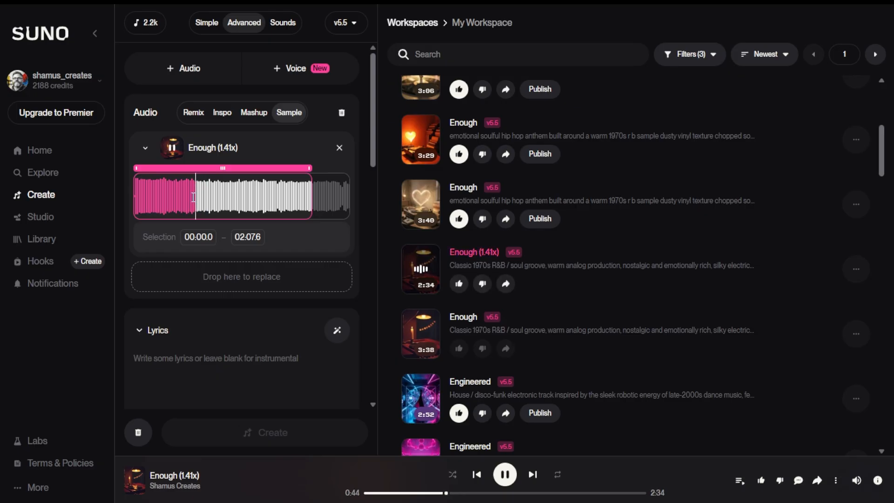
{"action": "key", "text": "space"}
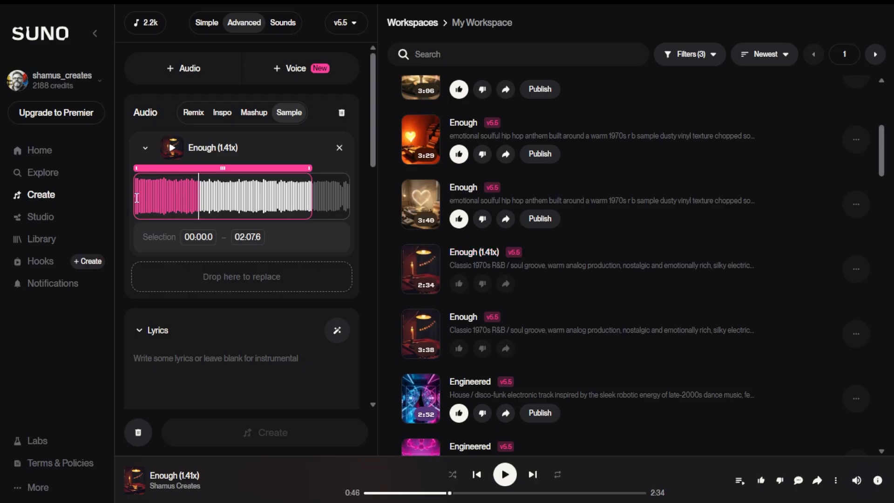
{"action": "left_click_drag", "start_coordinate": [134, 200], "coordinate": [198, 206]}
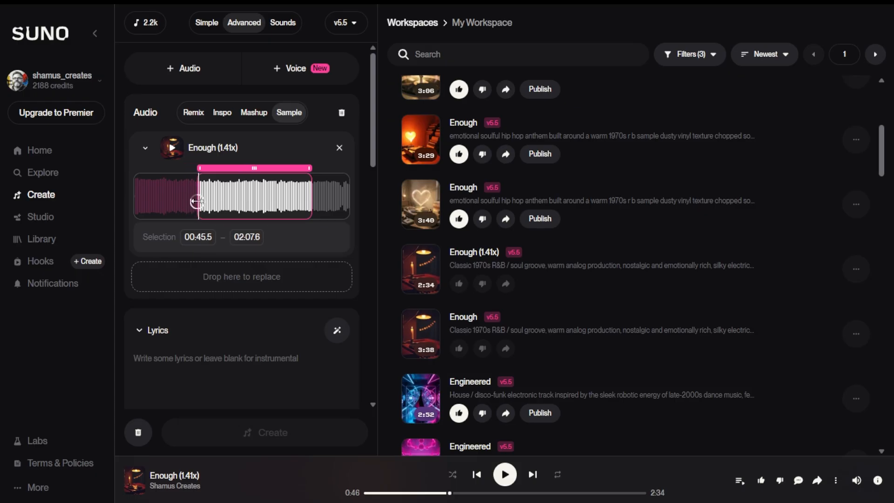
{"action": "left_click_drag", "start_coordinate": [196, 201], "coordinate": [197, 201]}
{"action": "left_click_drag", "start_coordinate": [245, 168], "coordinate": [259, 168]}
{"action": "left_click_drag", "start_coordinate": [197, 201], "coordinate": [198, 202]}
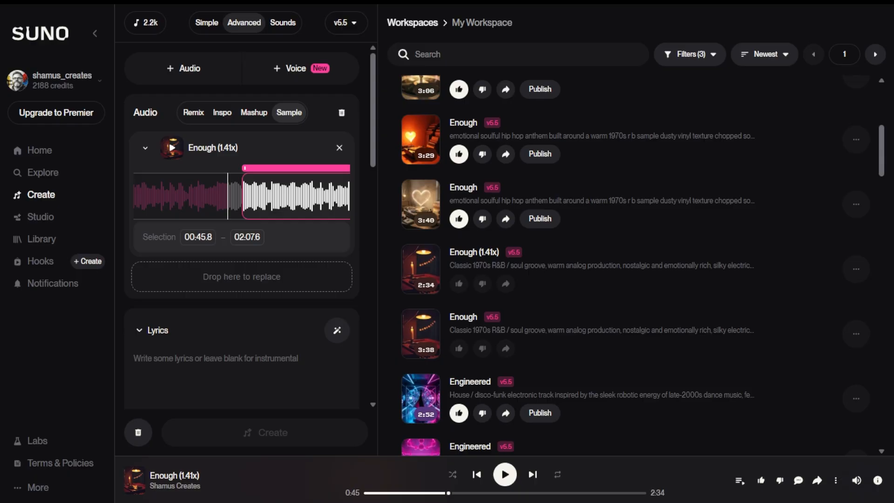
Step: Preview the sample's beginning and refine the selection's start to about 00:46.4
{"action": "key", "text": "space"}
{"action": "key", "text": "space"}
{"action": "key", "text": "space"}
{"action": "key", "text": "space"}
{"action": "left_click_drag", "start_coordinate": [242, 201], "coordinate": [270, 202]}
{"action": "key", "text": "space"}
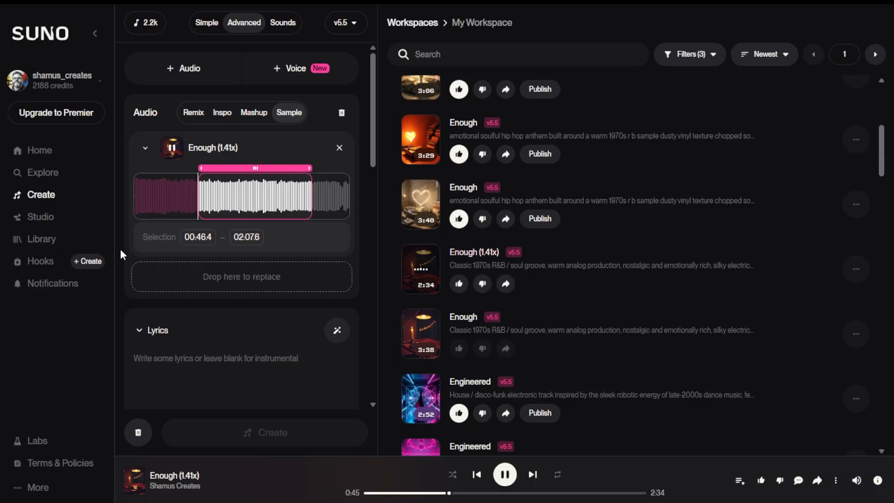
{"action": "key", "text": "space"}
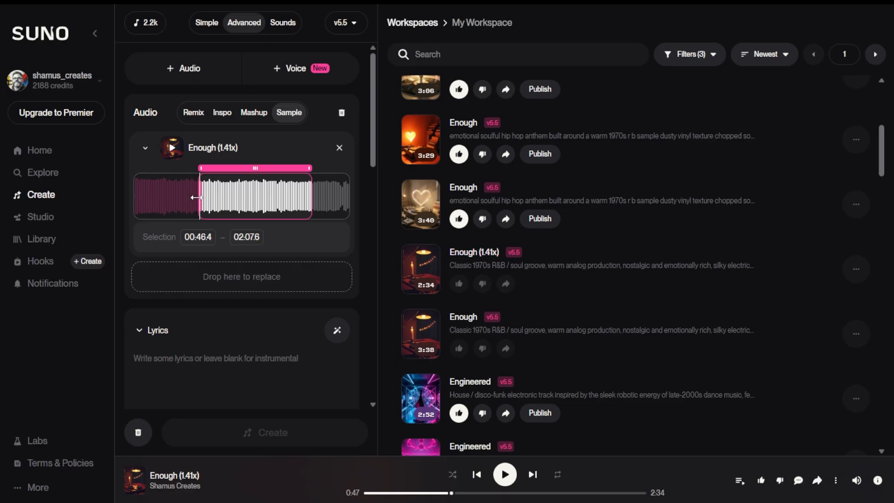
Step: Audition the sample from just before the selection's start and pause playback at about 0:59
{"action": "left_click_drag", "start_coordinate": [194, 197], "coordinate": [195, 198]}
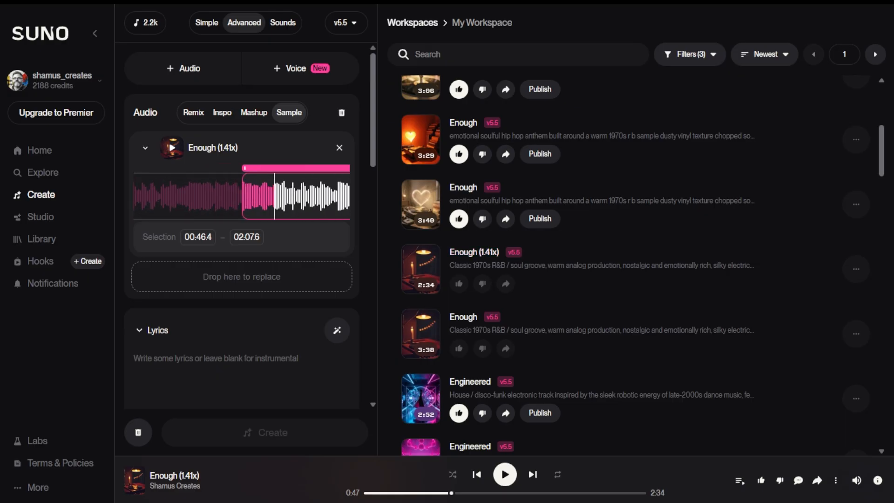
{"action": "mouse_move", "coordinate": [195, 197]}
{"action": "left_mouse_down"}
{"action": "mouse_move", "coordinate": [211, 197]}
{"action": "mouse_move", "coordinate": [197, 198]}
{"action": "left_mouse_up"}
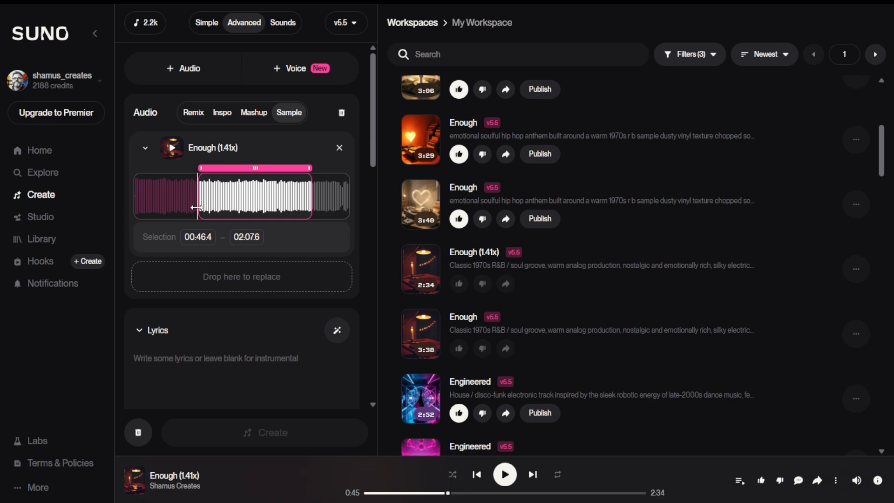
{"action": "left_click_drag", "start_coordinate": [196, 207], "coordinate": [196, 208]}
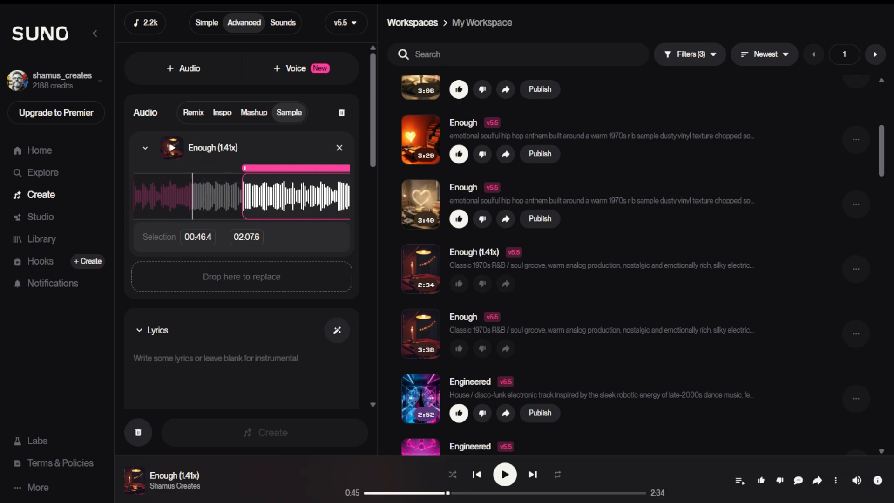
{"action": "key", "text": "space"}
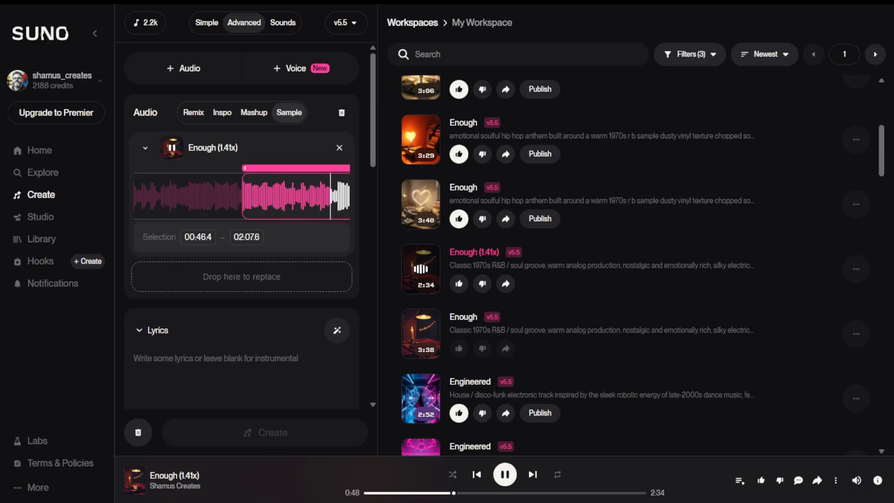
{"action": "left_click_drag", "start_coordinate": [198, 208], "coordinate": [198, 208]}
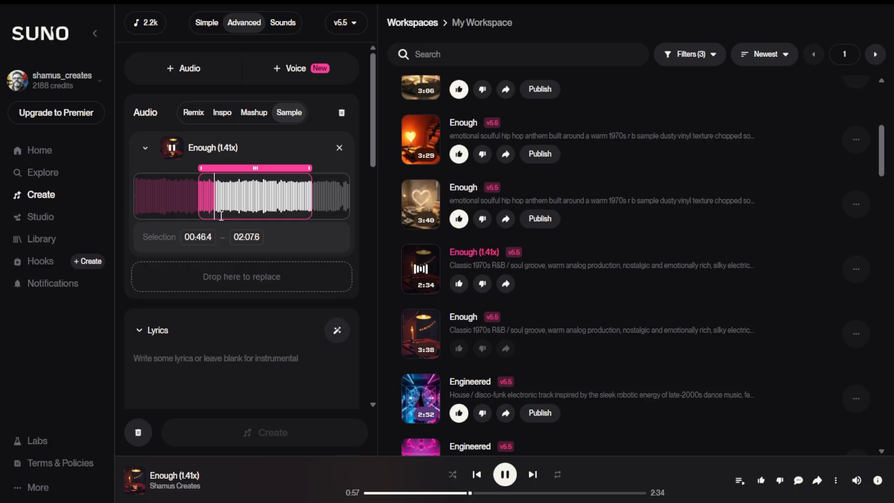
{"action": "key", "text": "space"}
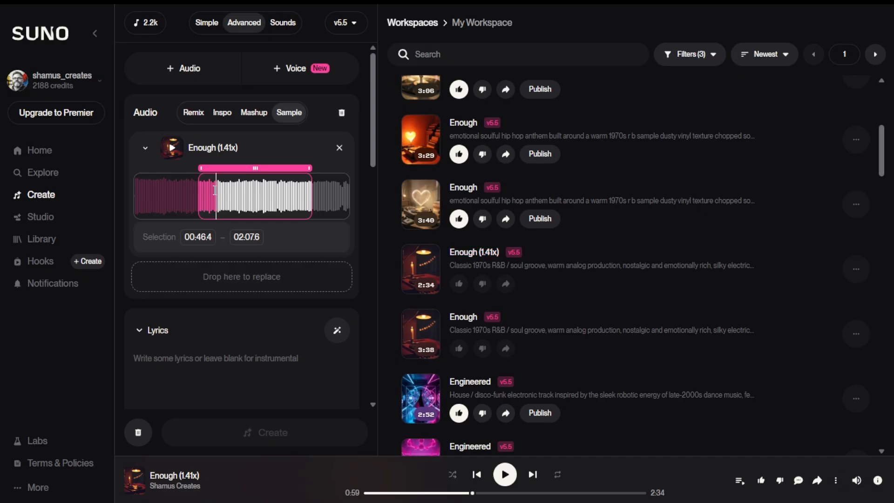
Step: Shorten the sample selection so that it ends at the playhead, at about 00:59.6
{"action": "left_click_drag", "start_coordinate": [310, 205], "coordinate": [215, 204]}
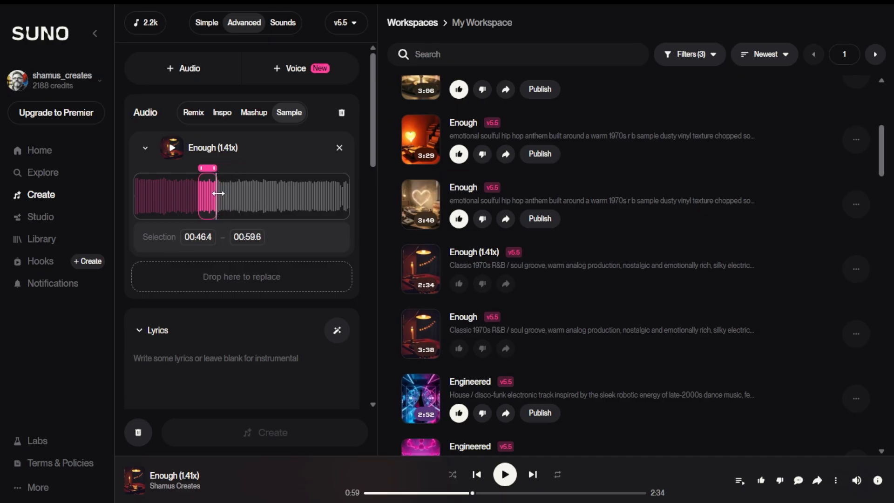
{"action": "scroll", "coordinate": [218, 194], "scroll_direction": "up", "scroll_amount": 3}
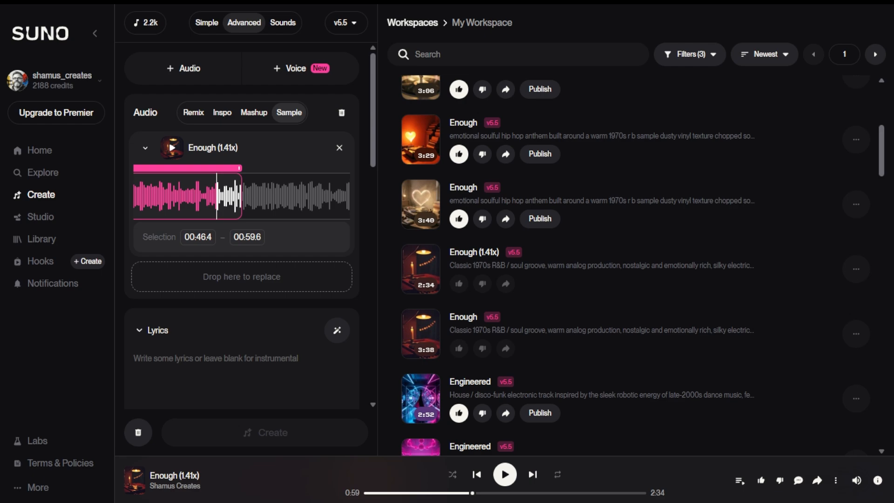
{"action": "left_click", "coordinate": [216, 196]}
{"action": "scroll", "coordinate": [219, 196], "scroll_direction": "down", "scroll_amount": 3}
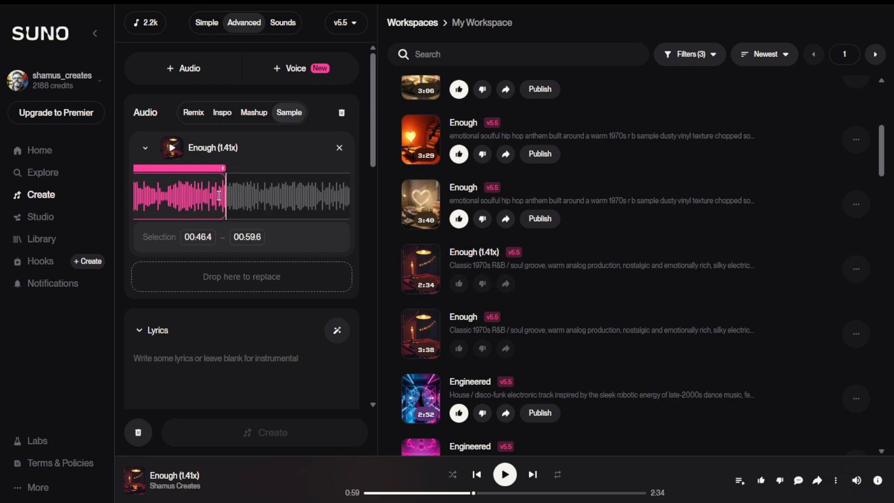
{"action": "scroll", "coordinate": [216, 191], "scroll_direction": "down", "scroll_amount": 3}
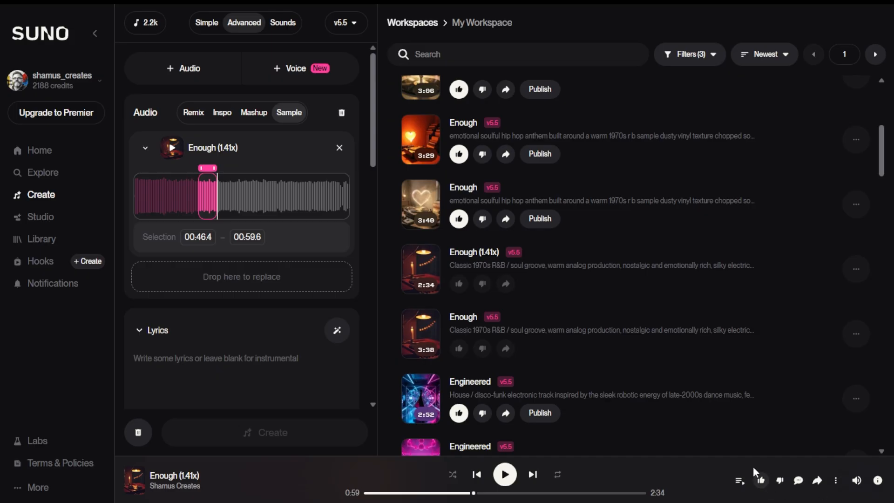
Step: Paste the prepared hip hop lyrics, running from [Intro] to [Final Sample / Outro], into the song's lyrics
{"action": "scroll", "coordinate": [372, 123], "scroll_direction": "down", "scroll_amount": 4}
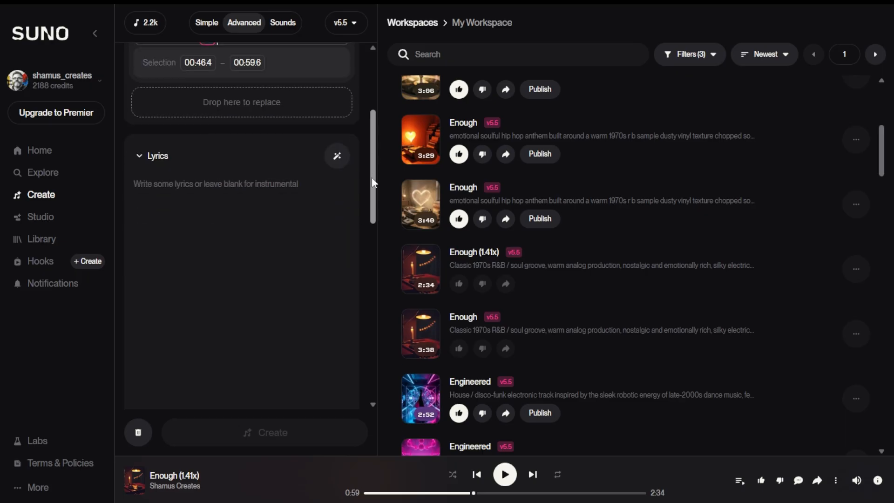
{"action": "left_click", "coordinate": [176, 154]}
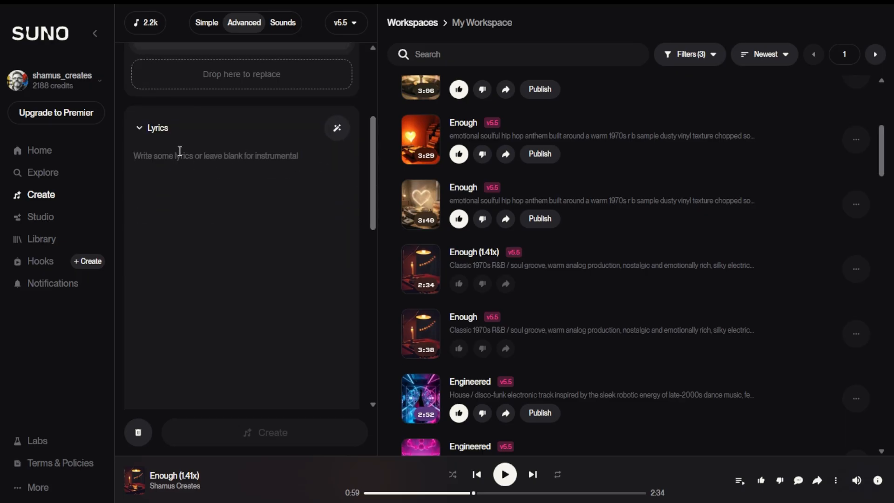
{"action": "key", "text": "ctrl+v"}
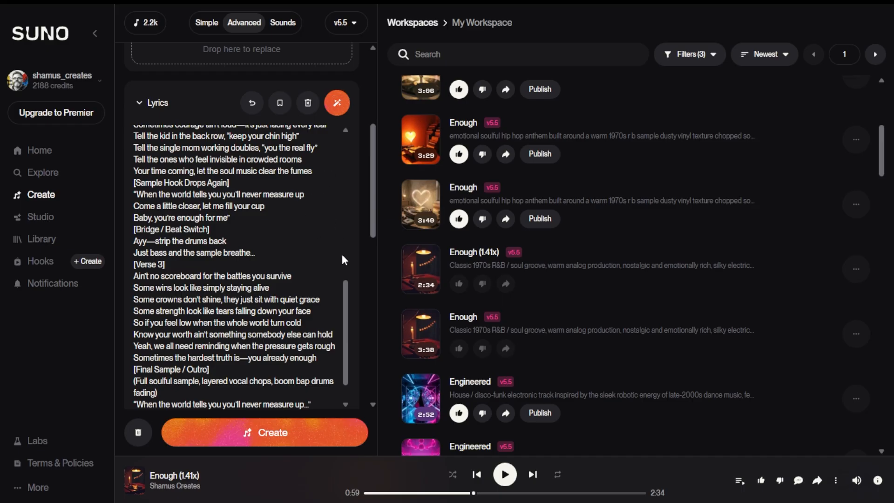
Step: Insert blank lines in the lyrics before the [Verse 1], [Sample Hook Drops Here] and [Verse 2] headings
{"action": "left_click_drag", "start_coordinate": [347, 294], "coordinate": [351, 145]}
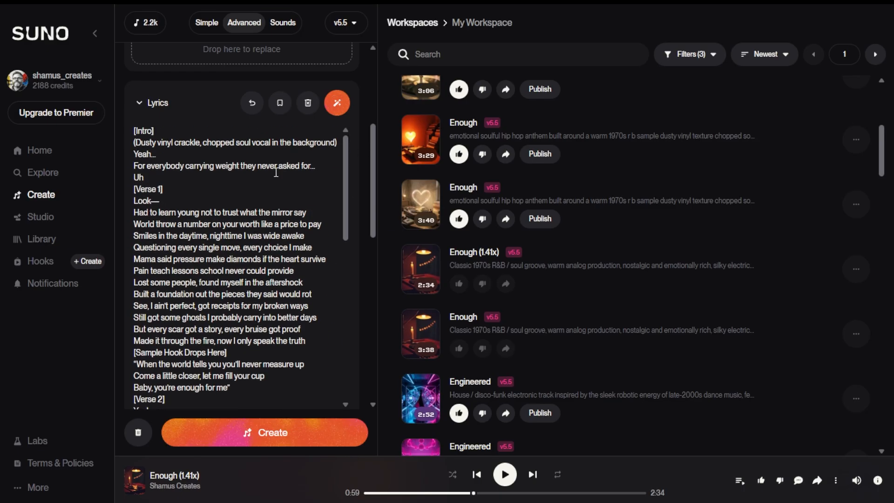
{"action": "left_click", "coordinate": [163, 179]}
{"action": "key", "text": "Return"}
{"action": "scroll", "coordinate": [177, 205], "scroll_direction": "down", "scroll_amount": 3}
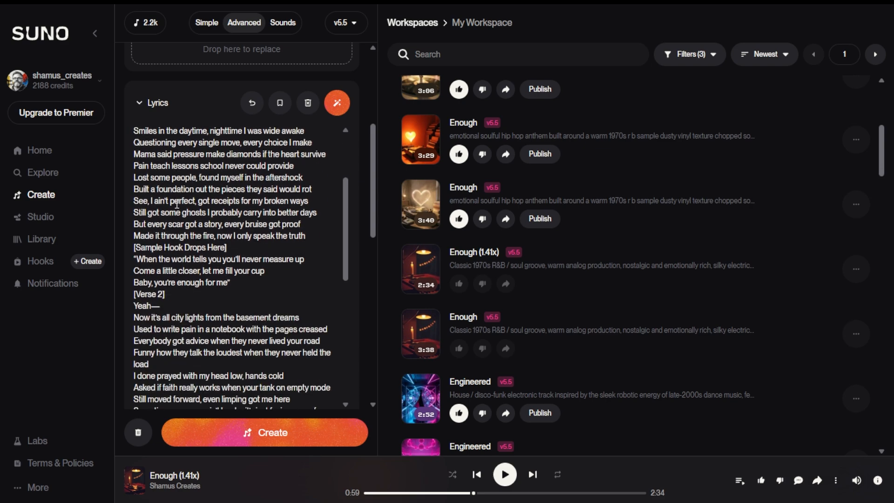
{"action": "left_click", "coordinate": [318, 237]}
{"action": "key", "text": "Return"}
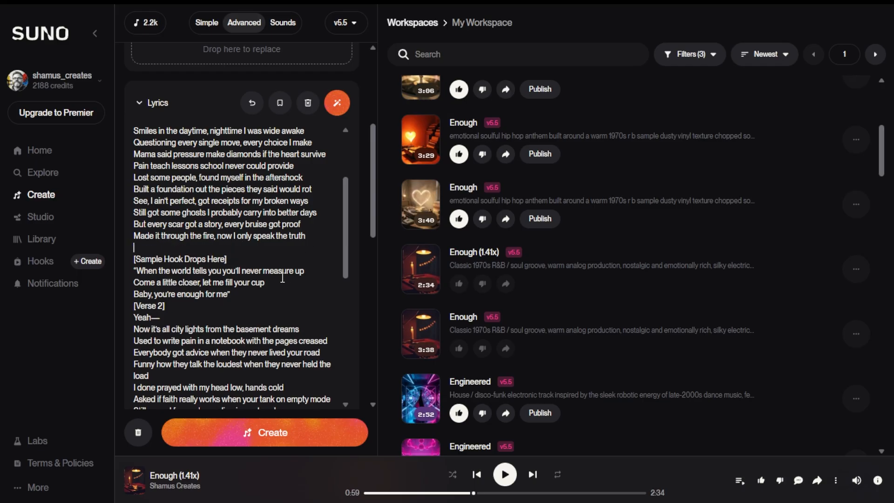
{"action": "left_click", "coordinate": [239, 295]}
{"action": "key", "text": "Return"}
Step: Split Verse 2 with blank lines after "never held the load" and "facing every fear", and add one before [Sample Hook Drops Again]
{"action": "scroll", "coordinate": [239, 305], "scroll_direction": "down", "scroll_amount": 3}
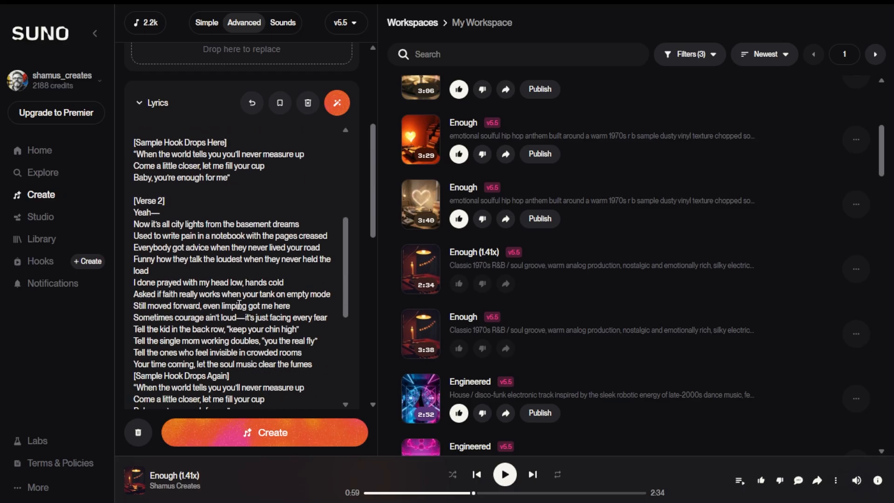
{"action": "left_click", "coordinate": [168, 271]}
{"action": "key", "text": "Return"}
{"action": "scroll", "coordinate": [173, 279], "scroll_direction": "down", "scroll_amount": 3}
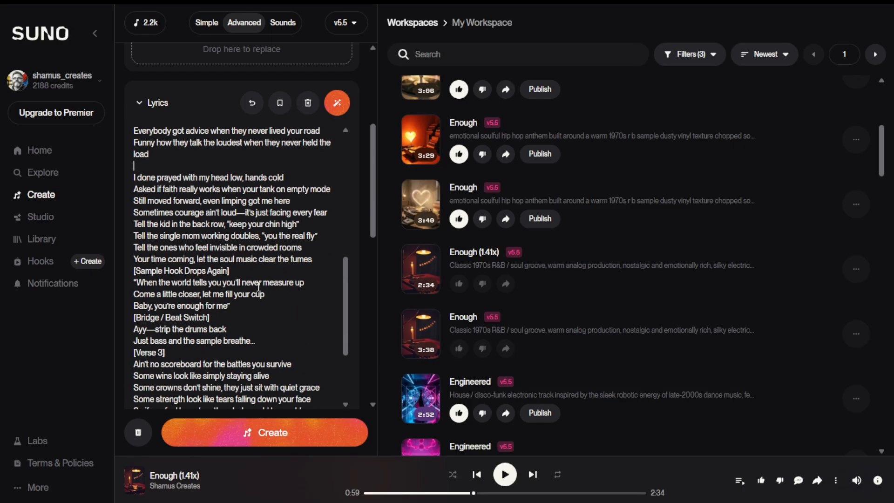
{"action": "left_click", "coordinate": [316, 262]}
{"action": "key", "text": "Return"}
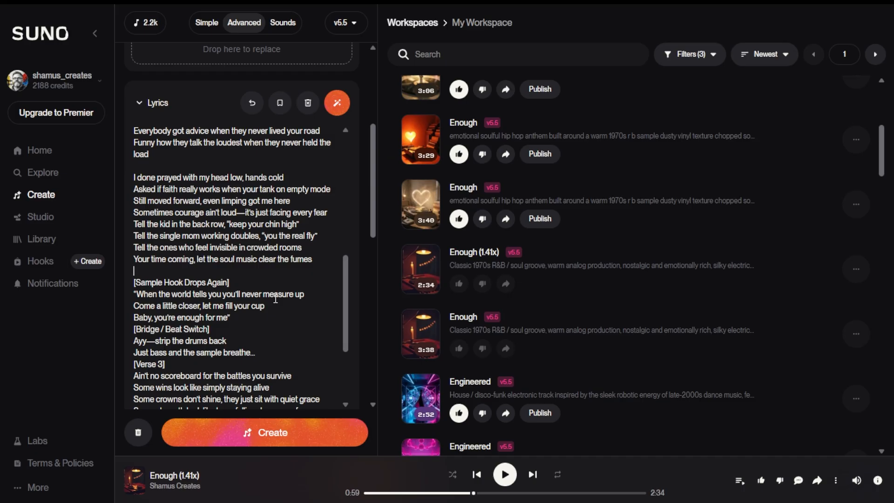
{"action": "left_click", "coordinate": [333, 215]}
{"action": "key", "text": "Return"}
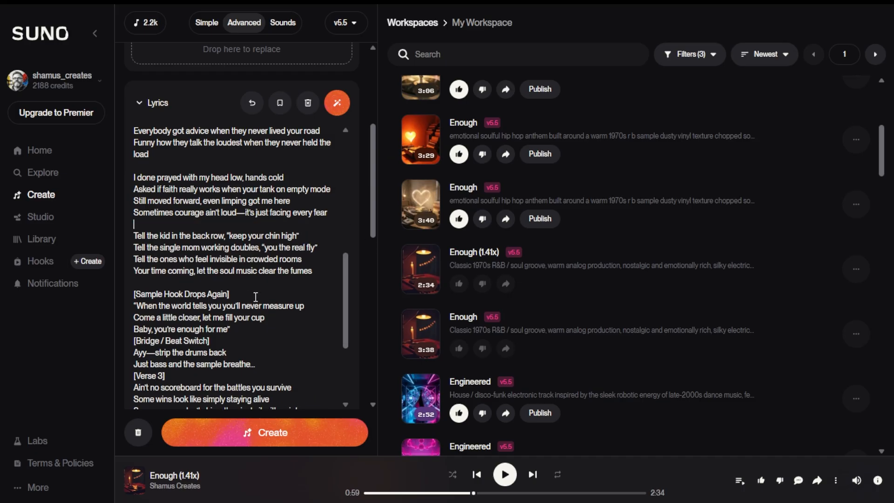
Step: Insert blank lines in the lyrics before the [Bridge / Beat Switch] and [Verse 3] headings
{"action": "scroll", "coordinate": [247, 298], "scroll_direction": "down", "scroll_amount": 1}
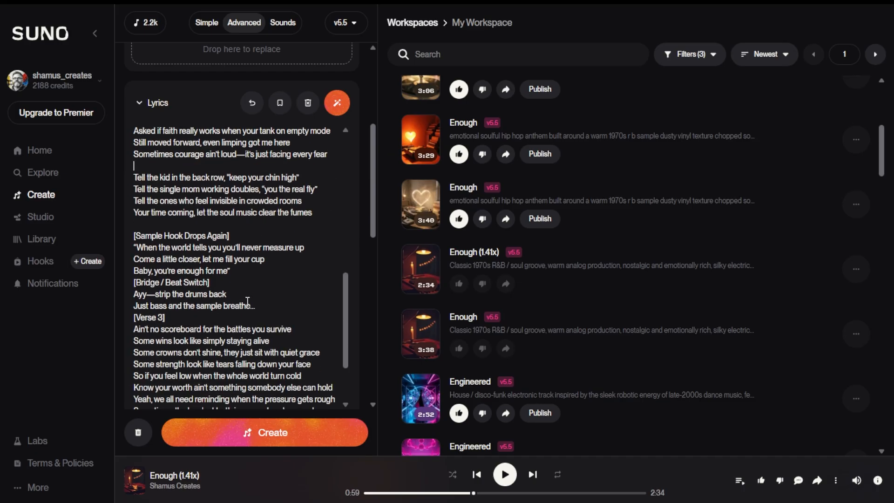
{"action": "left_click", "coordinate": [238, 270]}
{"action": "key", "text": "Return"}
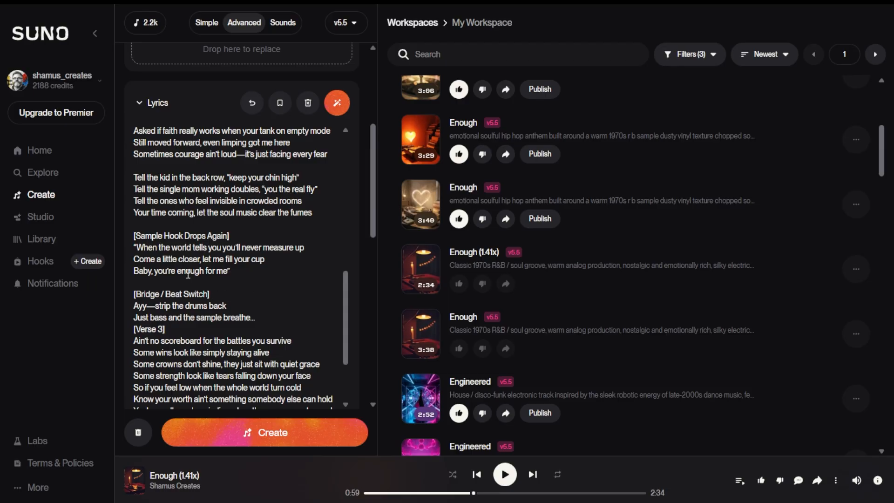
{"action": "left_click", "coordinate": [255, 318]}
{"action": "key", "text": "Return"}
Step: Add blank lines after "tears falling down your face" in Verse 3, before [Final Sample / Outro], and before the outro's quoted lyric
{"action": "scroll", "coordinate": [253, 338], "scroll_direction": "down", "scroll_amount": 2}
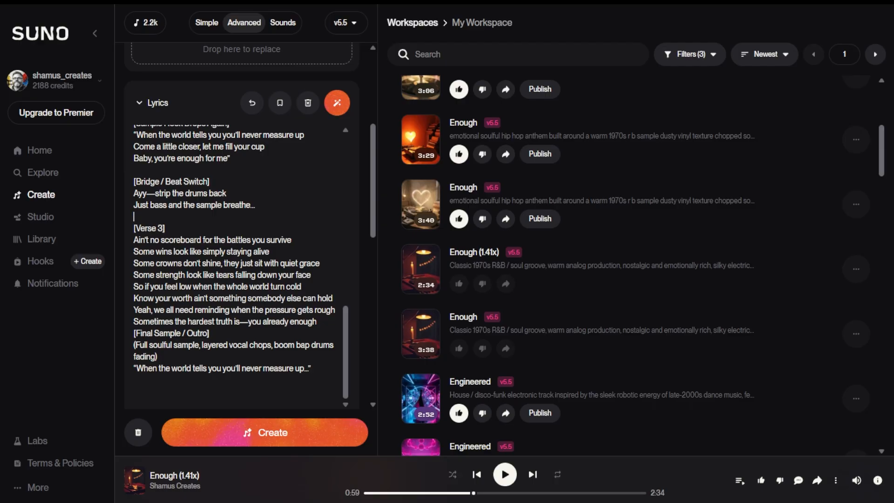
{"action": "left_click", "coordinate": [311, 274]}
{"action": "key", "text": "Return"}
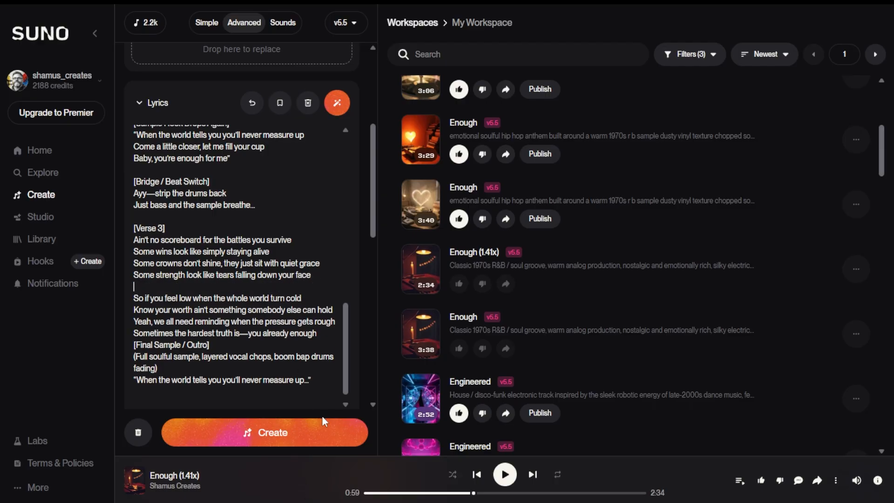
{"action": "left_click", "coordinate": [320, 334]}
{"action": "key", "text": "Return"}
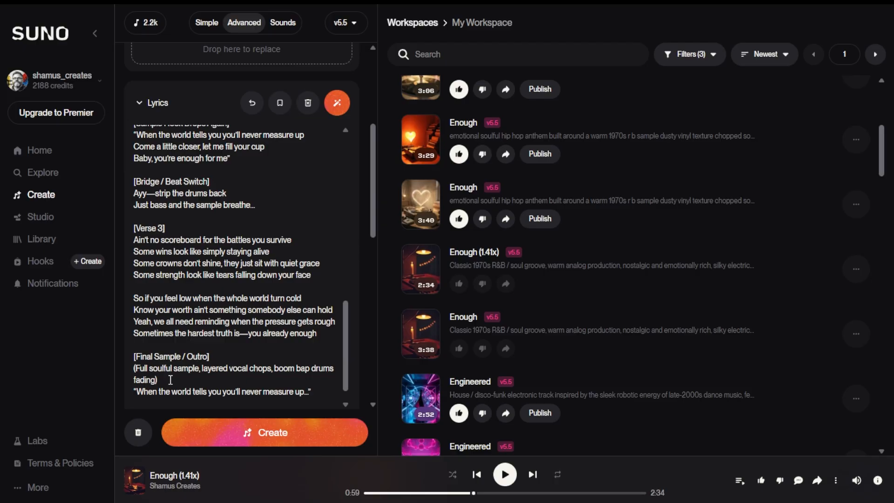
{"action": "key", "text": "Return"}
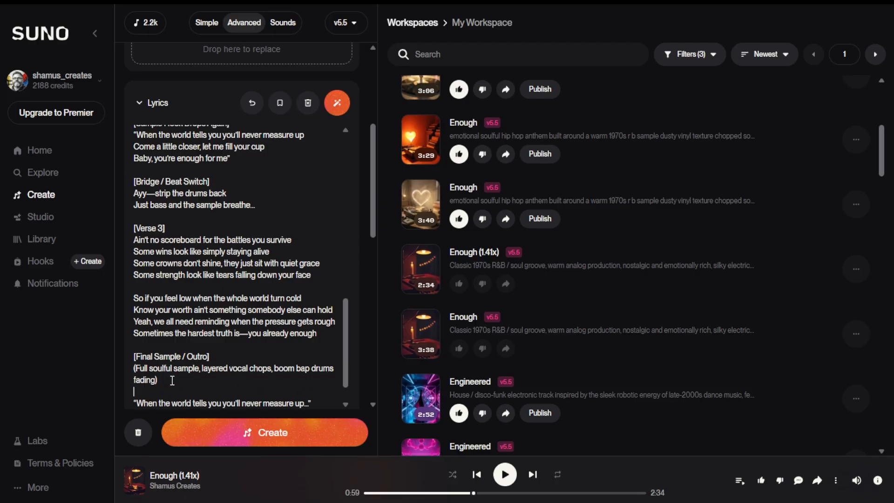
Step: Split Verse 1 into stanzas with blank lines after "every choice I make" and "the pieces they said would rot"
{"action": "left_click_drag", "start_coordinate": [345, 336], "coordinate": [358, 173]}
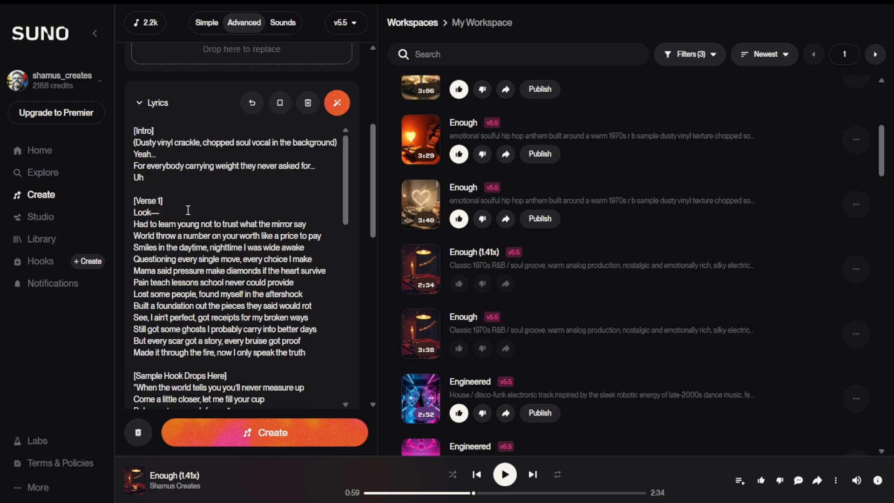
{"action": "scroll", "coordinate": [188, 210], "scroll_direction": "down", "scroll_amount": 1}
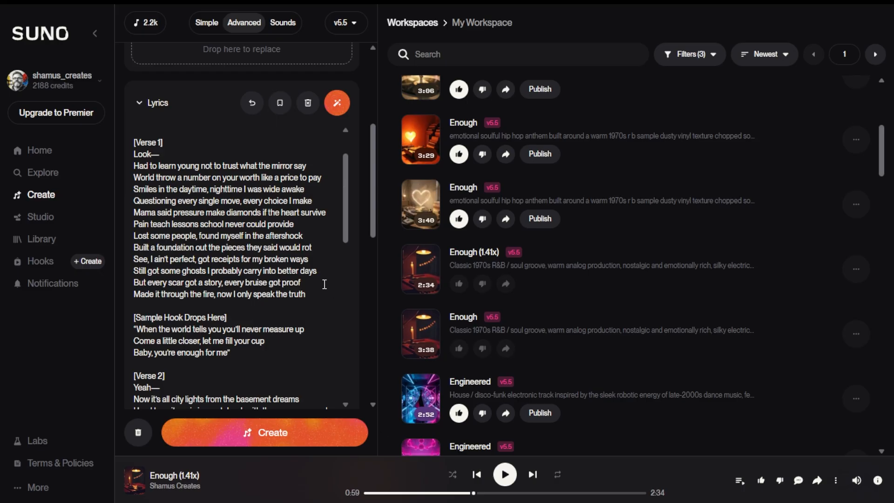
{"action": "key", "text": "Return"}
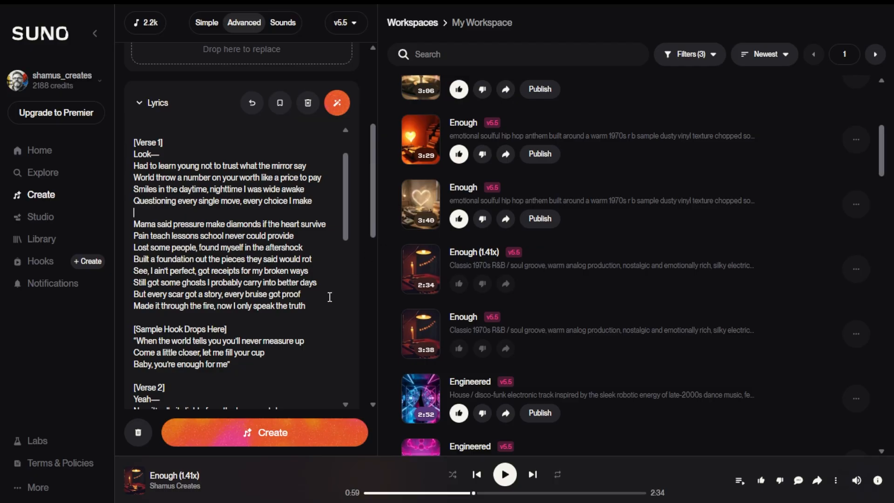
{"action": "left_click", "coordinate": [321, 260]}
{"action": "key", "text": "Return"}
Step: Check through the spaced lyrics and begin the song's style description with "emotional soulful hip hop anthem"
{"action": "scroll", "coordinate": [277, 340], "scroll_direction": "down", "scroll_amount": 2}
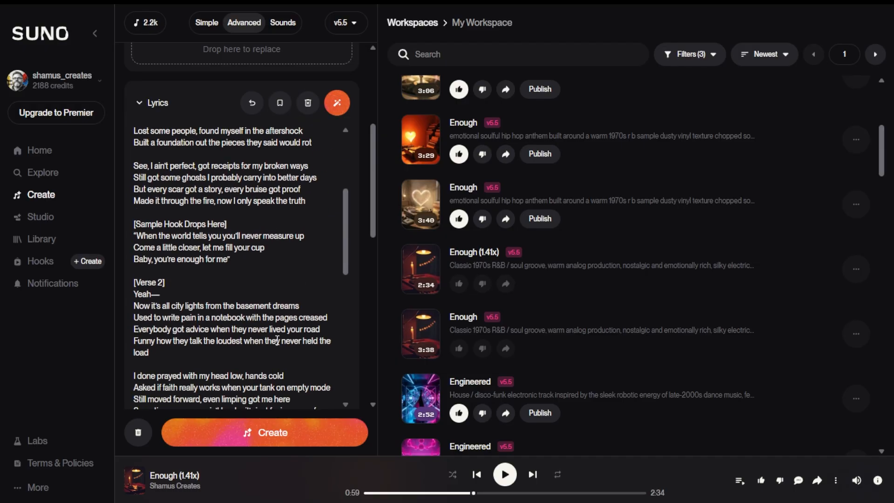
{"action": "scroll", "coordinate": [277, 340], "scroll_direction": "down", "scroll_amount": 3}
{"action": "scroll", "coordinate": [277, 340], "scroll_direction": "down", "scroll_amount": 5}
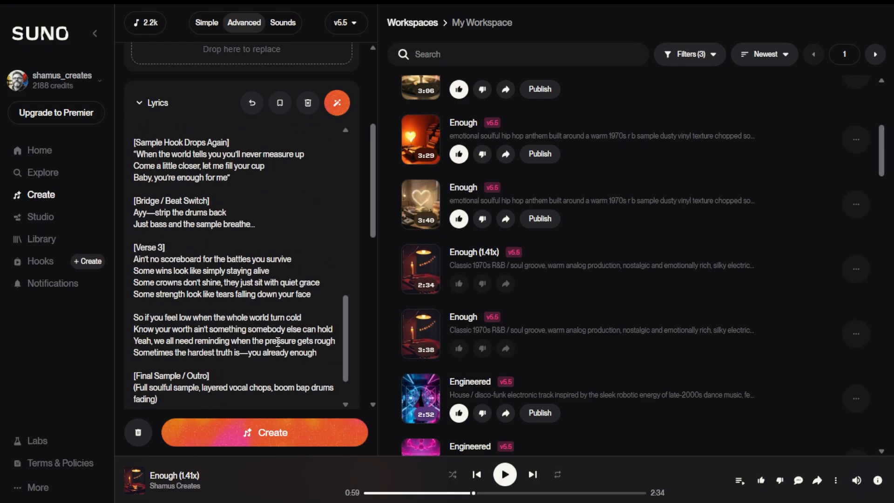
{"action": "scroll", "coordinate": [278, 342], "scroll_direction": "down", "scroll_amount": 2}
{"action": "scroll", "coordinate": [277, 342], "scroll_direction": "up", "scroll_amount": 10}
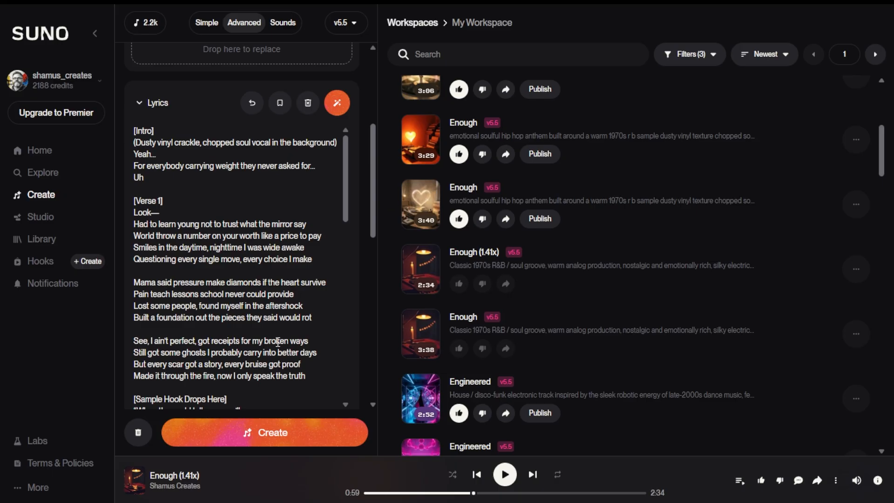
{"action": "scroll", "coordinate": [317, 232], "scroll_direction": "up", "scroll_amount": 5}
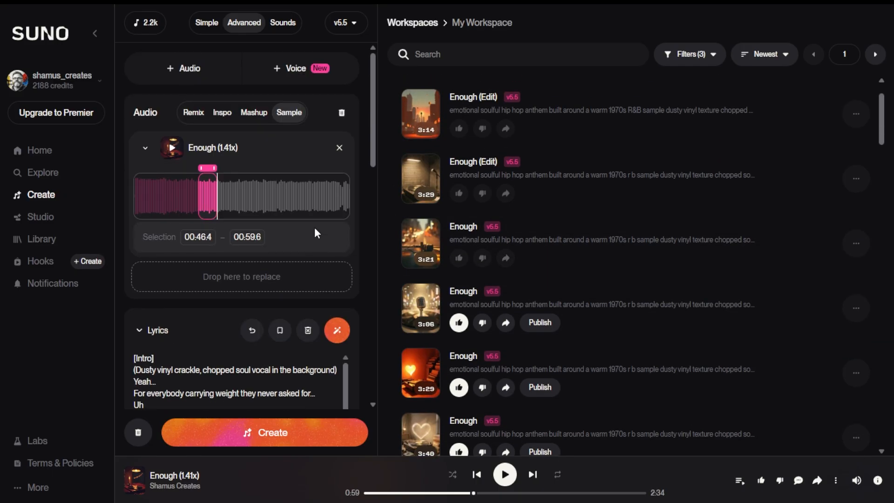
{"action": "left_click_drag", "start_coordinate": [371, 154], "coordinate": [396, 358]}
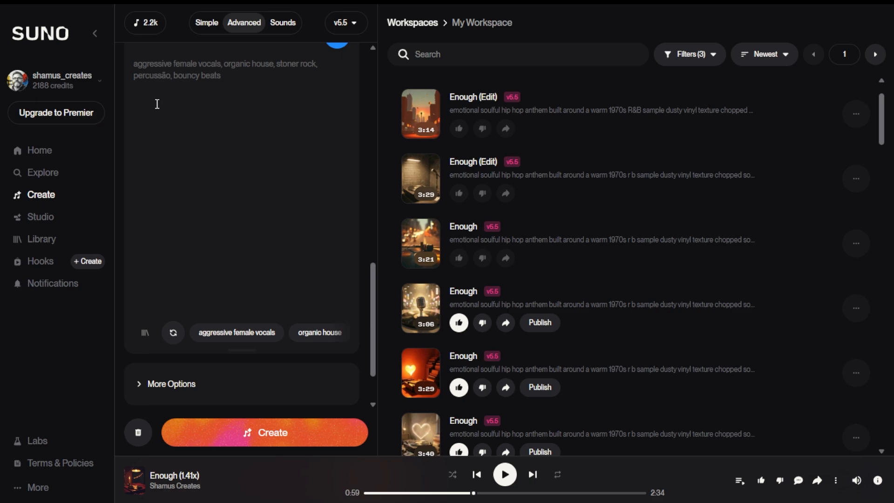
{"action": "scroll", "coordinate": [156, 104], "scroll_direction": "up", "scroll_amount": 3}
{"action": "left_click", "coordinate": [155, 180]}
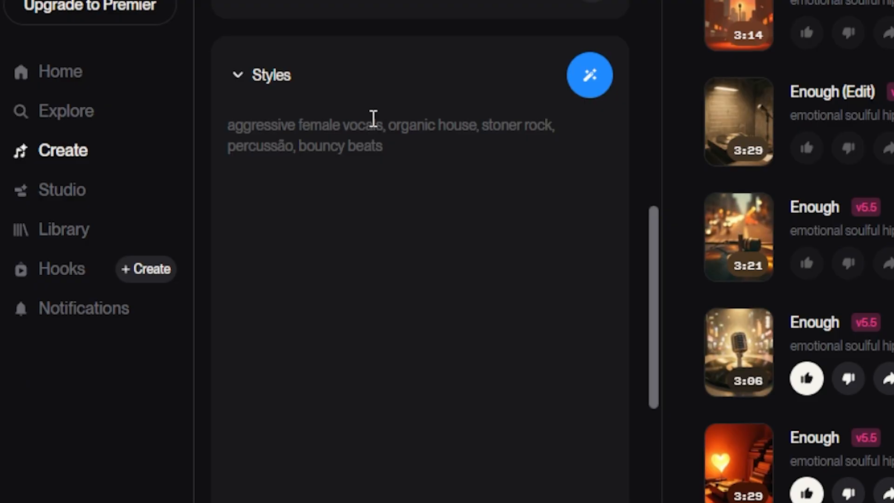
{"action": "type", "text": "emotional"}
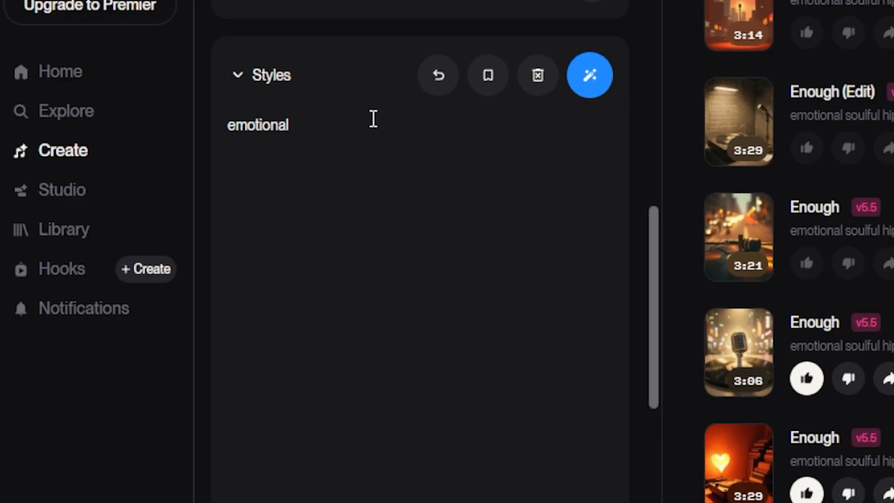
{"action": "type", "text": " soulful hip hop anthem"}
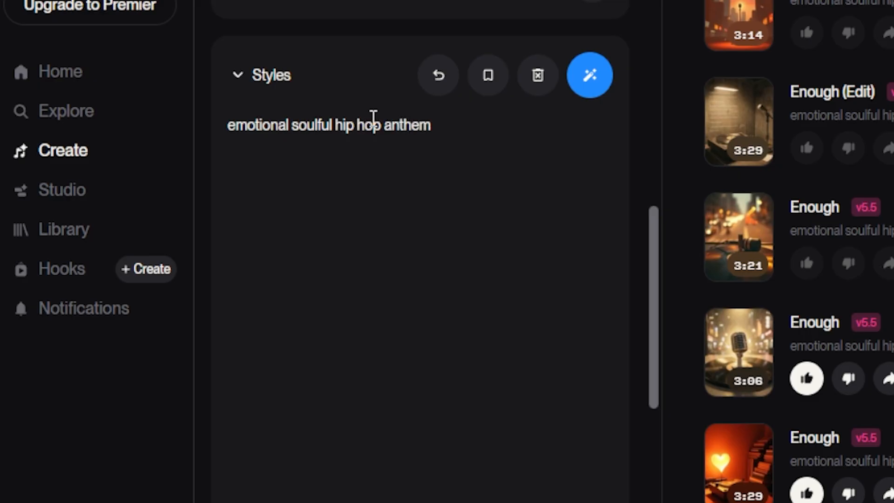
Step: Continue the style description with "built around a warm 70s R&B sample"
{"action": "type", "text": "buit"}
{"action": "key", "text": "BackSpace"}
{"action": "key", "text": "BackSpace"}
{"action": "type", "text": "ilt around"}
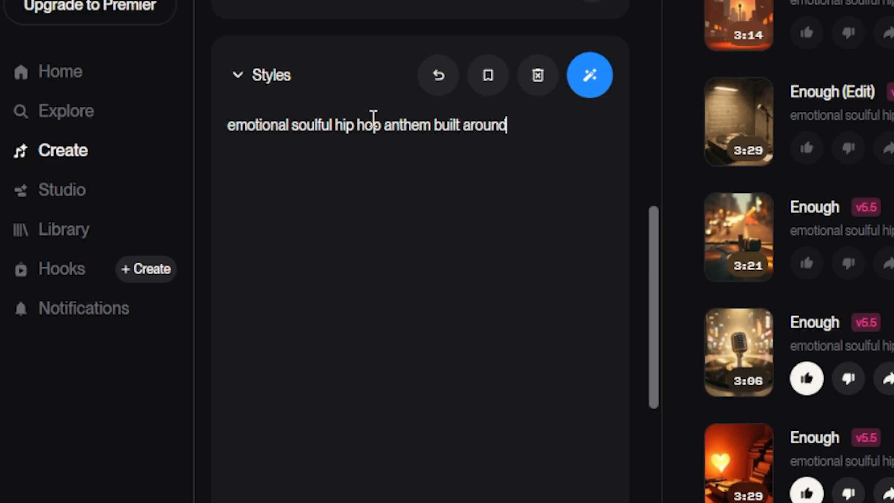
{"action": "type", "text": " a warm"}
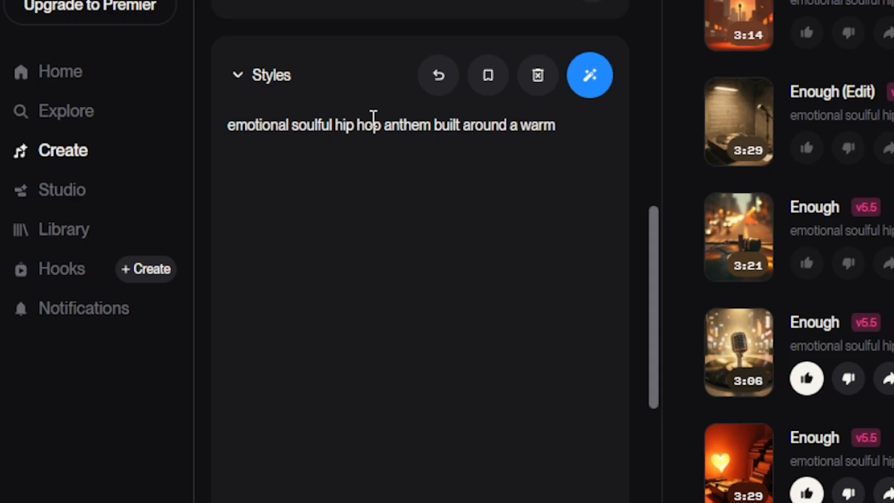
{"action": "type", "text": " 70s R"}
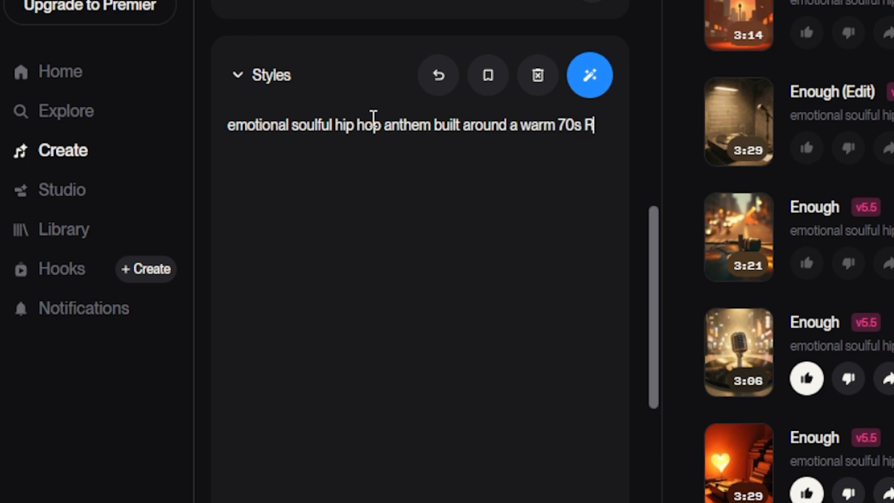
{"action": "type", "text": "&B sample"}
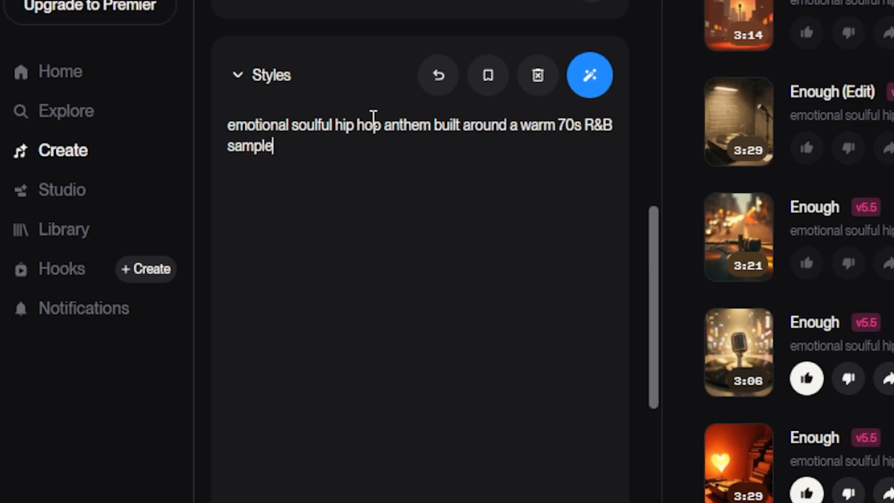
Step: Add ", dusty vinyl textures" to the style description, correcting spelling slips along the way
{"action": "type", "text": ", dusty"}
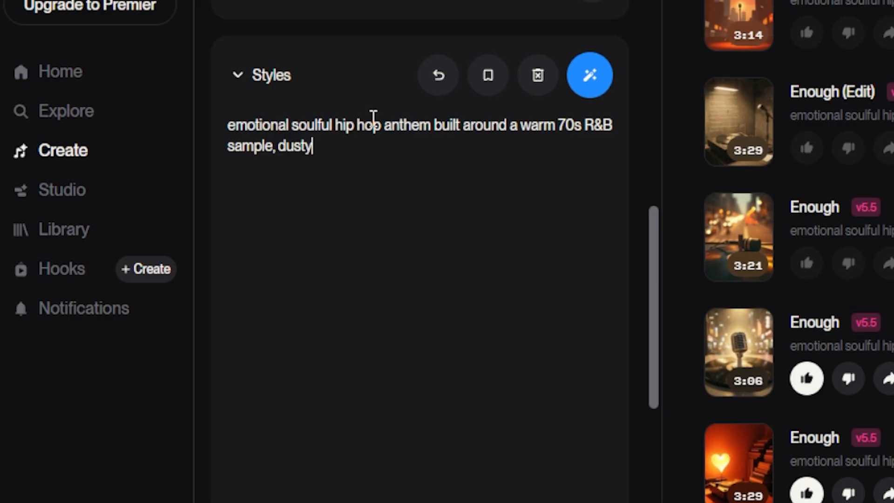
{"action": "type", "text": " bi"}
{"action": "key", "text": "BackSpace"}
{"action": "key", "text": "BackSpace"}
{"action": "type", "text": "vi"}
{"action": "key", "text": "BackSpace"}
{"action": "key", "text": "BackSpace"}
{"action": "type", "text": "viny"}
{"action": "key", "text": "BackSpace"}
{"action": "type", "text": "nyl"}
{"action": "key", "text": "BackSpace"}
{"action": "type", "text": "l t"}
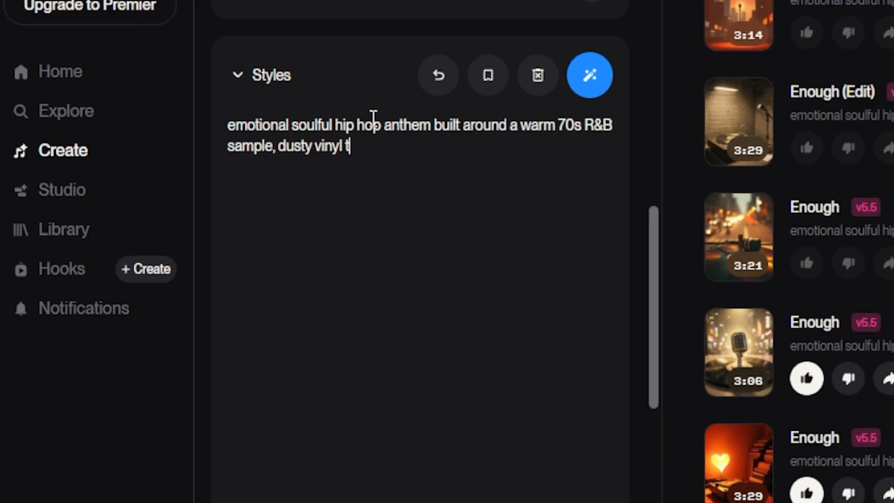
{"action": "type", "text": "extru"}
{"action": "key", "text": "BackSpace"}
{"action": "key", "text": "BackSpace"}
{"action": "type", "text": "ures"}
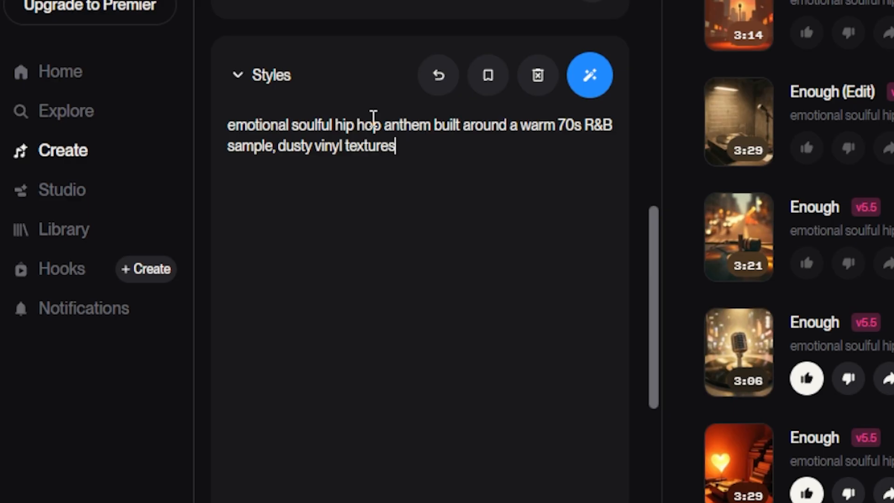
Step: Add ", chopped soul vocal" to the style description after the vinyl textures
{"action": "type", "text": " c"}
{"action": "key", "text": "BackSpace"}
{"action": "type", "text": ", co"}
{"action": "key", "text": "BackSpace"}
{"action": "type", "text": "hopppe"}
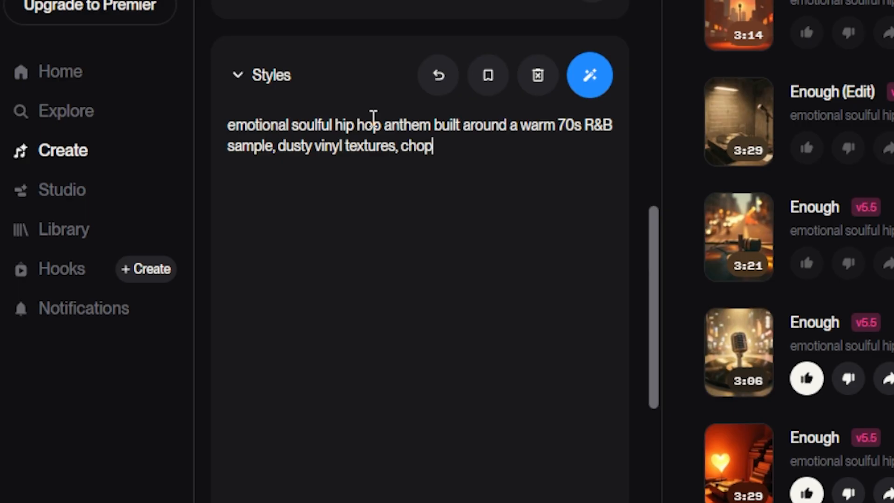
{"action": "key", "text": "BackSpace"}
{"action": "key", "text": "BackSpace"}
{"action": "key", "text": "BackSpace"}
{"action": "type", "text": "ped soul voi"}
{"action": "key", "text": "BackSpace"}
{"action": "type", "text": "cal "}
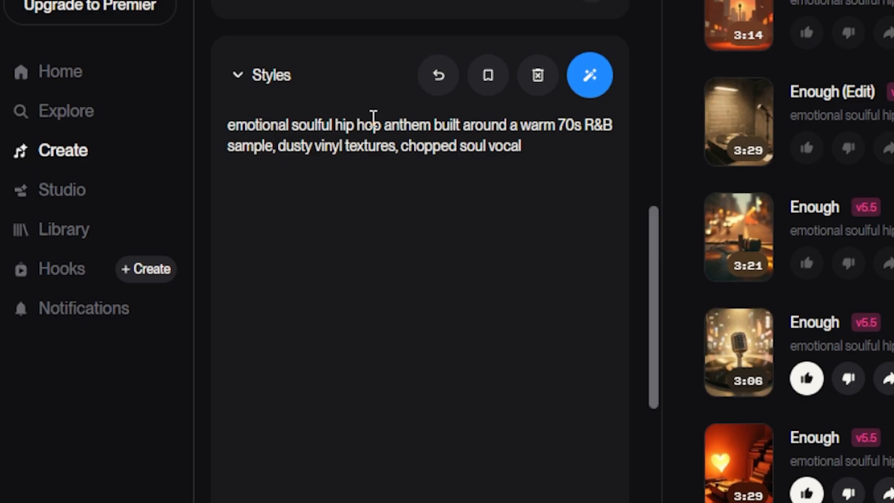
Step: Continue the style description with ", hook boom bap drums with modern punch"
{"action": "type", "text": ", hook booo"}
{"action": "key", "text": "BackSpace"}
{"action": "type", "text": "m bap drum"}
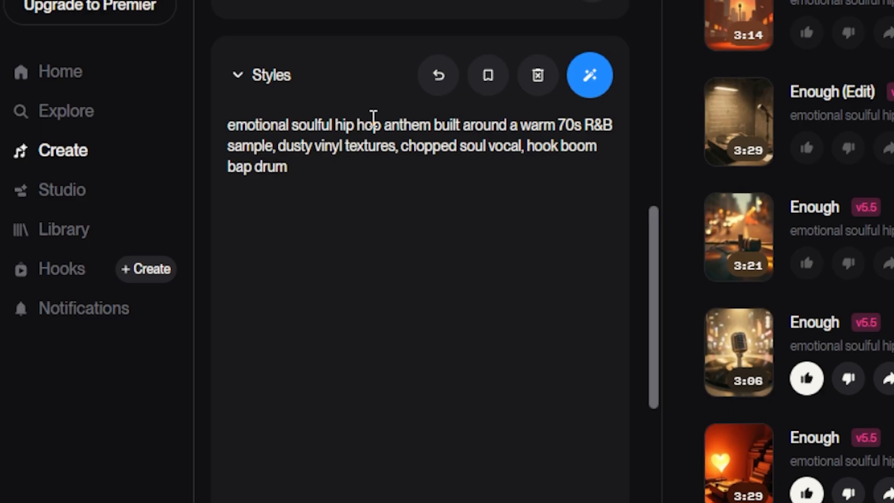
{"action": "type", "text": "s iw"}
{"action": "key", "text": "BackSpace"}
{"action": "type", "text": "with moder"}
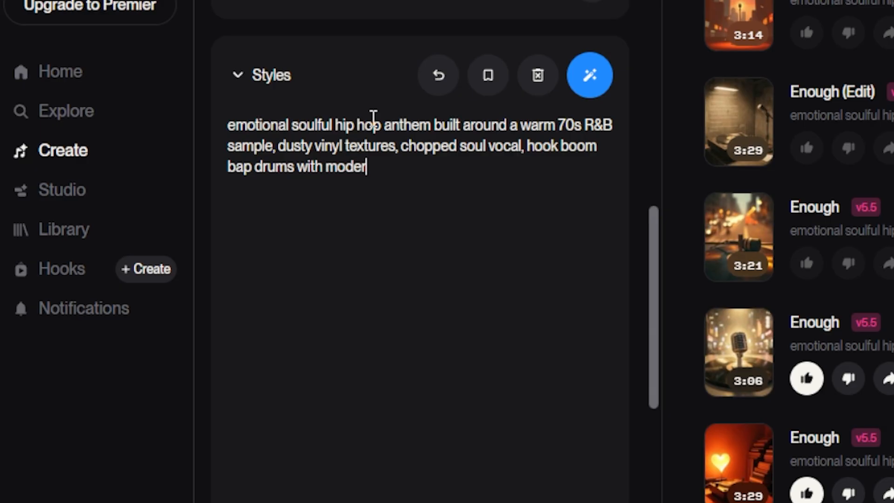
{"action": "type", "text": "n punch"}
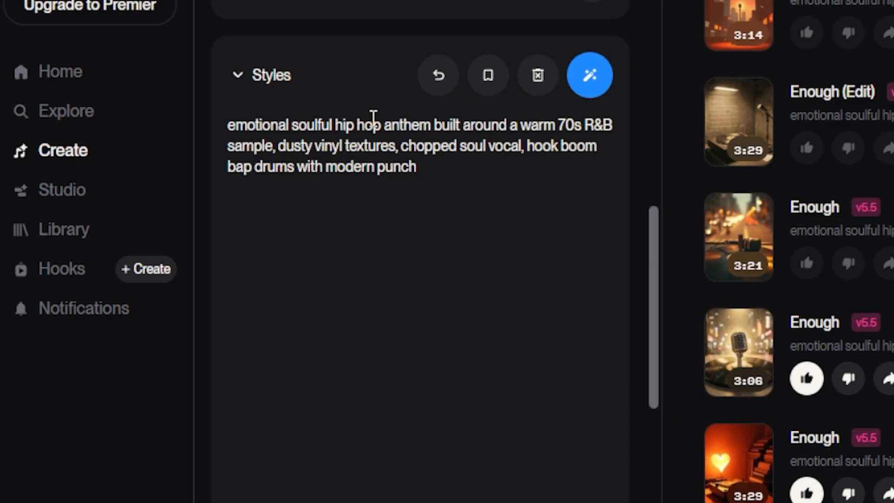
Step: Add the instrumentation ", deep melodic bass, expressive piano chords, subtle strings" to the style description
{"action": "type", "text": ", deep melodic"}
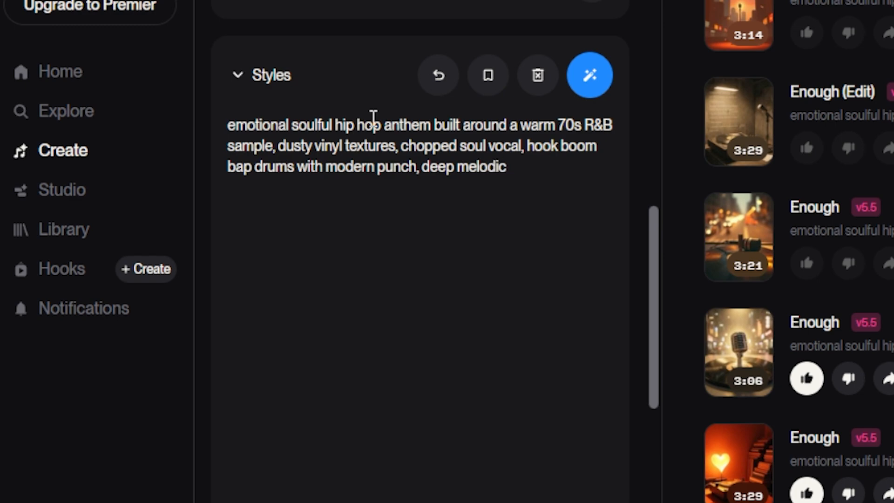
{"action": "type", "text": " bass, expressive pei"}
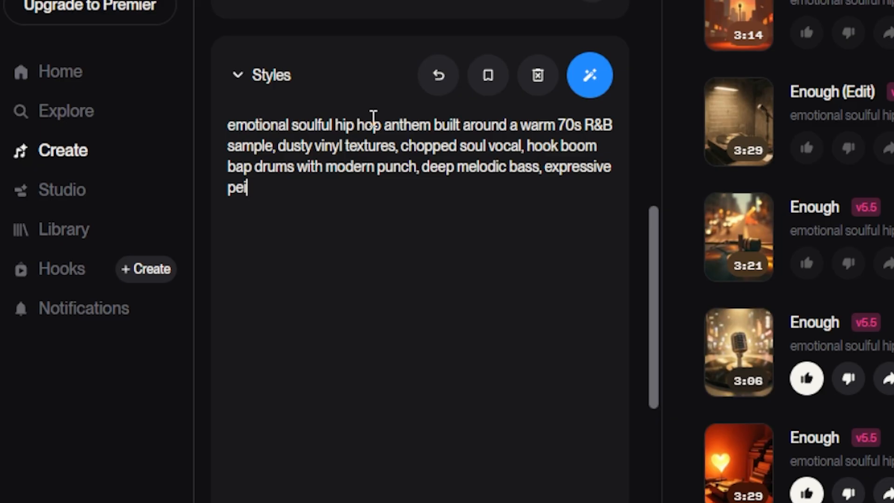
{"action": "key", "text": "BackSpace"}
{"action": "key", "text": "BackSpace"}
{"action": "type", "text": "ianos"}
{"action": "key", "text": "BackSpace"}
{"action": "type", "text": "cho"}
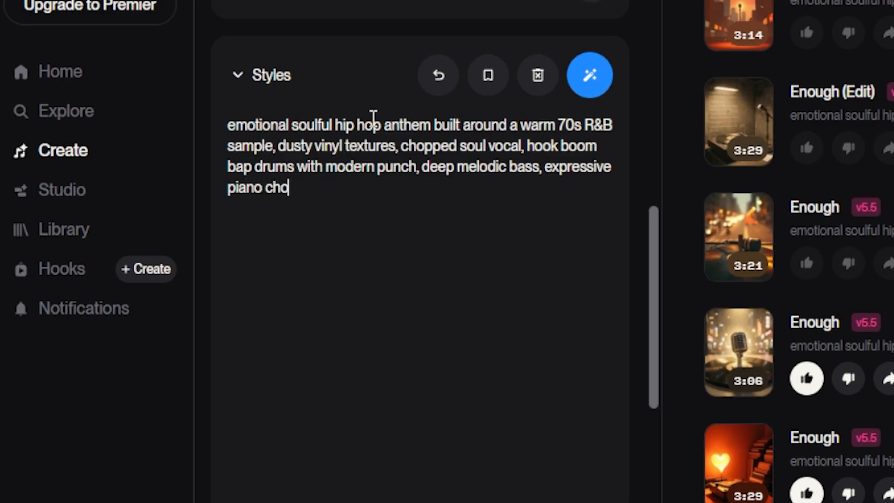
{"action": "type", "text": "rds"}
{"action": "type", "text": ", subtle "}
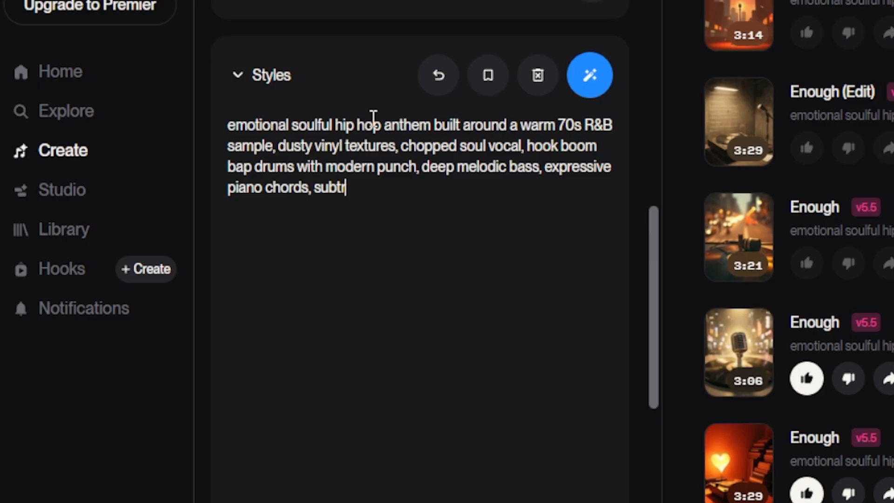
{"action": "type", "text": "strings"}
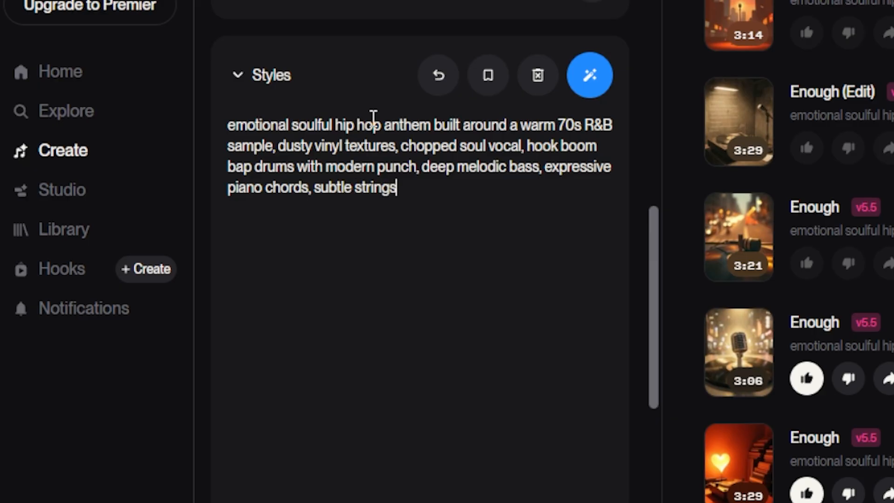
Step: Extend the style description with ", nostalgic yet cinematic, atmoshpere introspective verses"
{"action": "type", "text": ", nostalgic"}
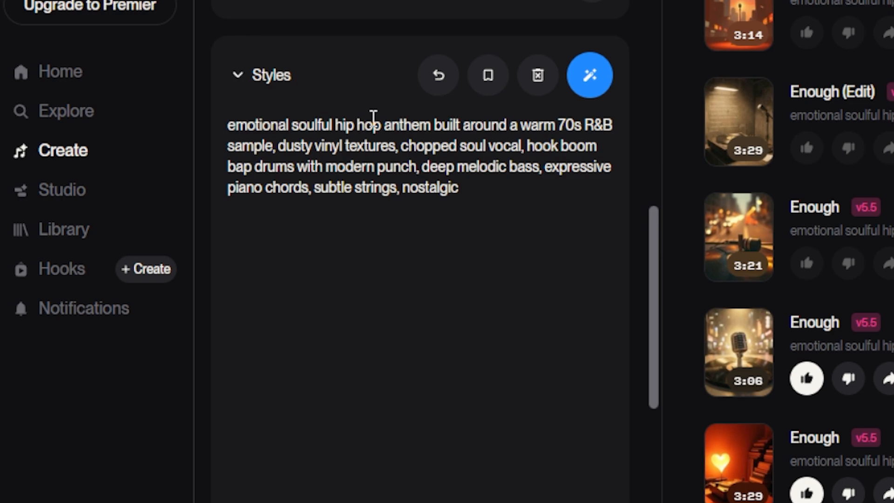
{"action": "type", "text": " yet cinematic"}
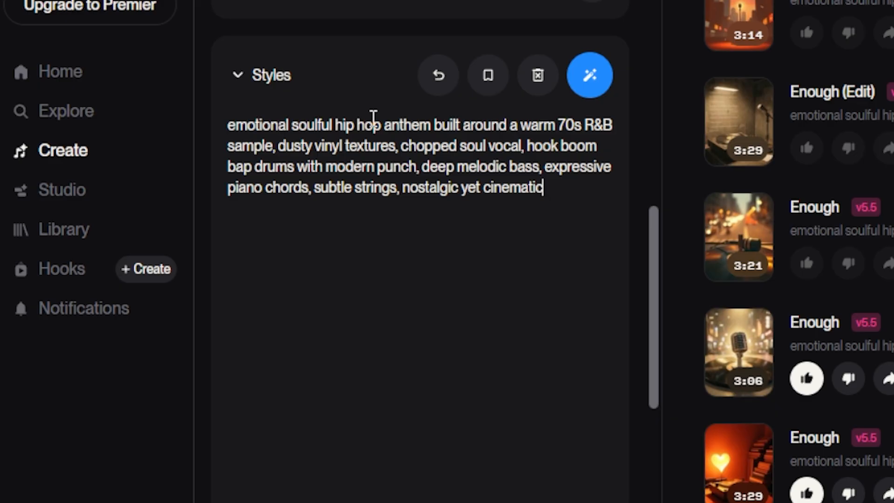
{"action": "type", "text": ", atmoshper"}
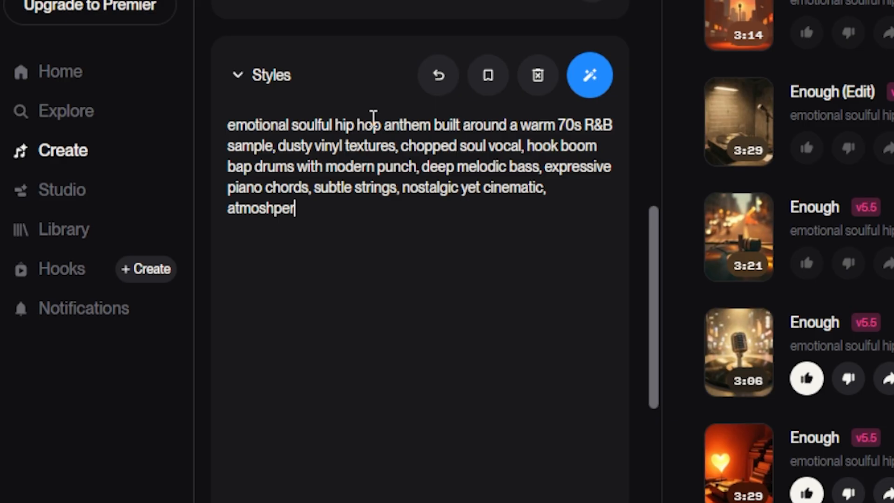
{"action": "type", "text": "e ikn"}
{"action": "key", "text": "BackSpace"}
{"action": "key", "text": "BackSpace"}
{"action": "type", "text": "ntrospective"}
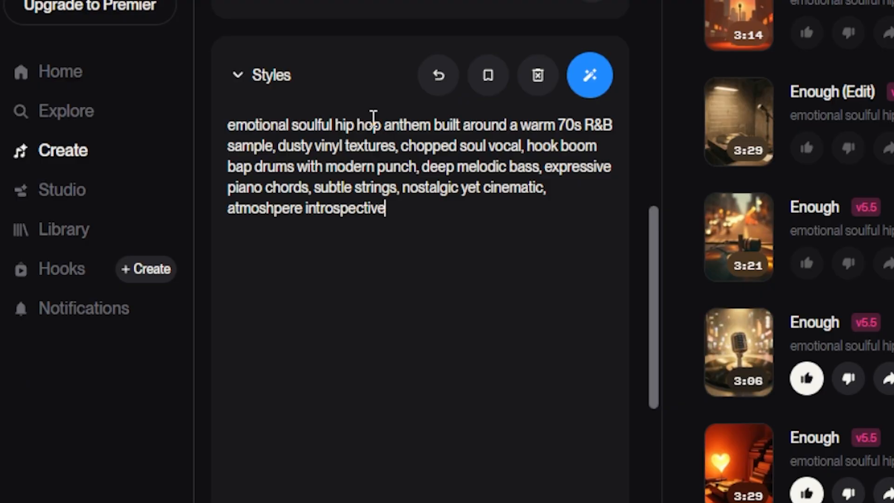
{"action": "type", "text": " verses"}
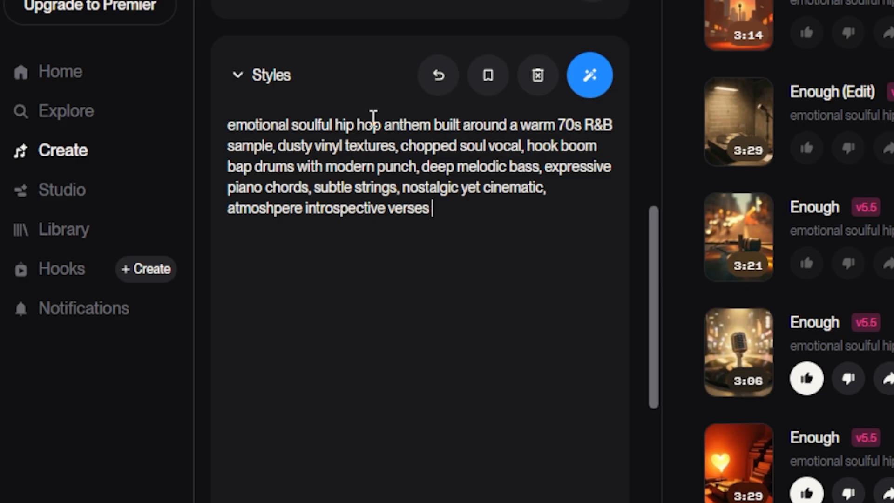
Step: Describe the verses' themes by adding "about self worth, resilence, faith and overcoming doubt," to the style description
{"action": "type", "text": " about self "}
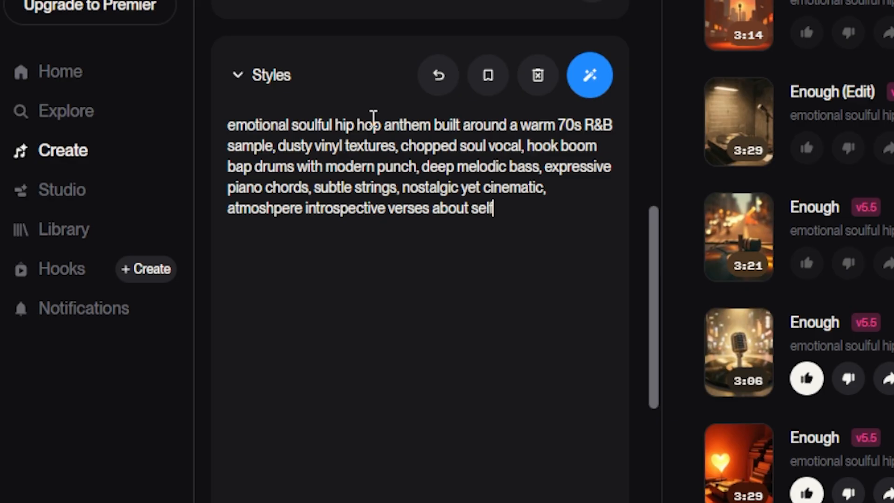
{"action": "type", "text": "worth"}
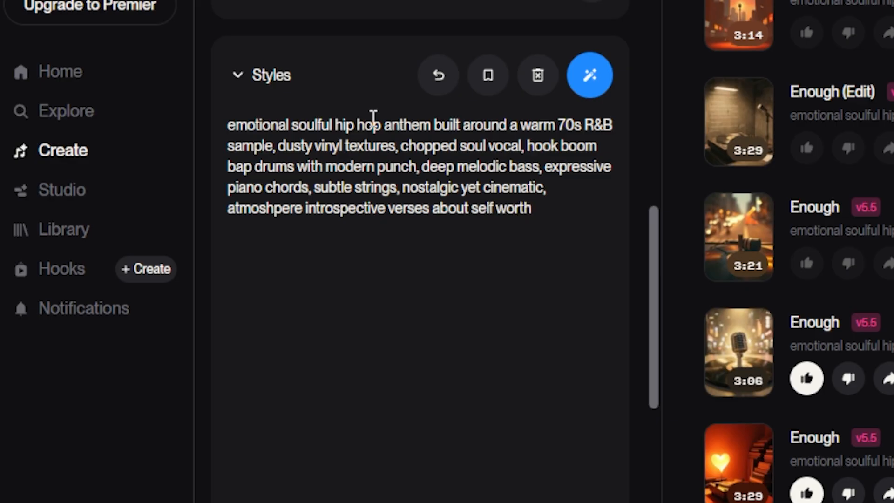
{"action": "type", "text": ", resilence, faith and"}
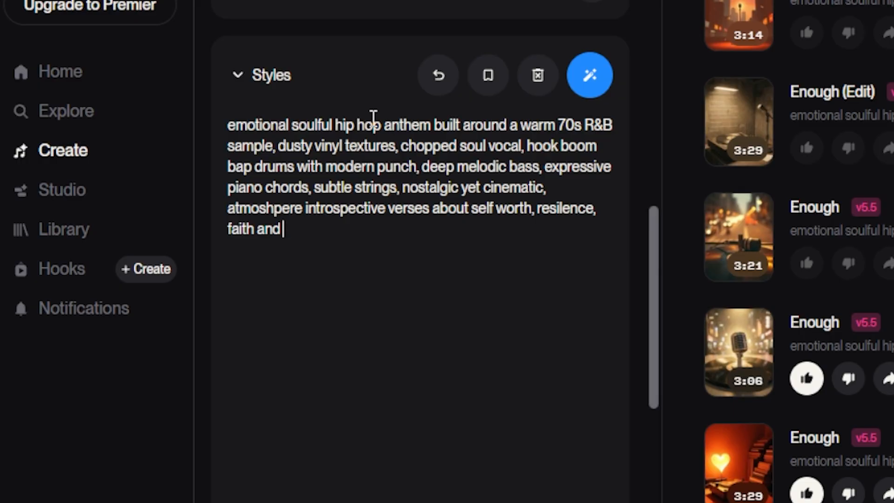
{"action": "type", "text": "overcoming"}
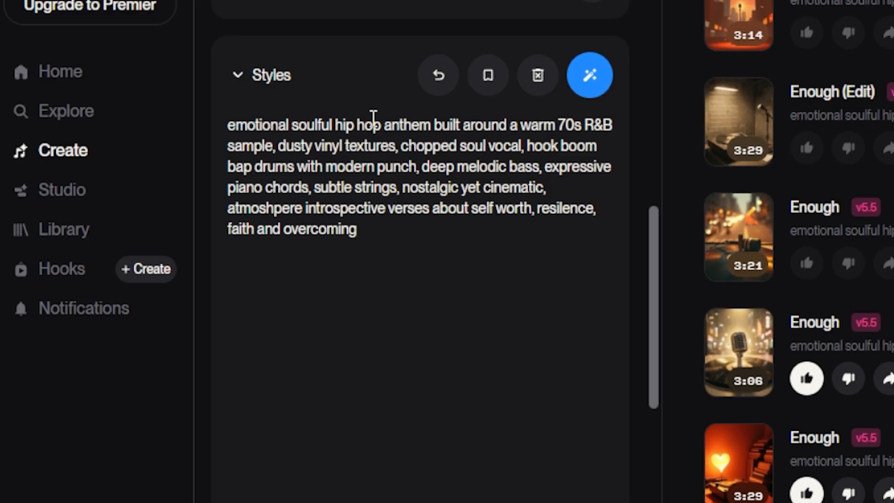
{"action": "type", "text": " doubt, dynam"}
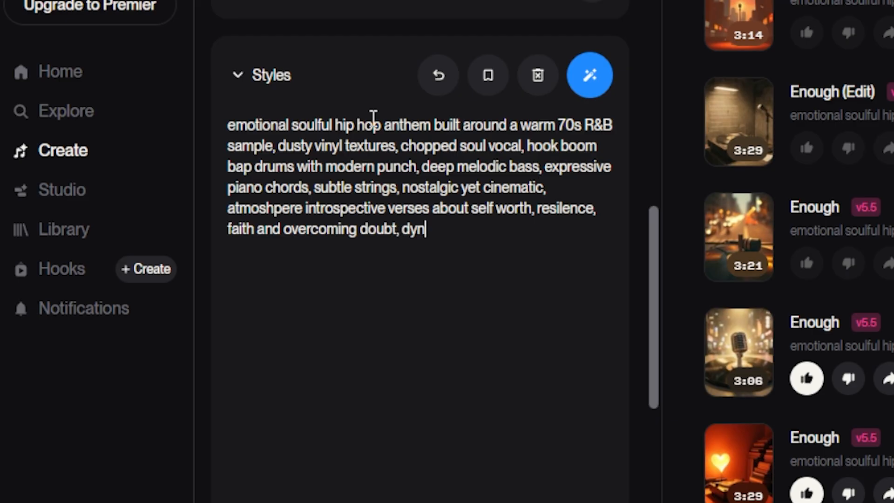
Step: Add "dynamic arrangement with beat switch stripped down bridge" to the style description
{"action": "key", "text": "BackSpace"}
{"action": "type", "text": "amic"}
{"action": "type", "text": " arra"}
{"action": "key", "text": "BackSpace"}
{"action": "type", "text": "ra"}
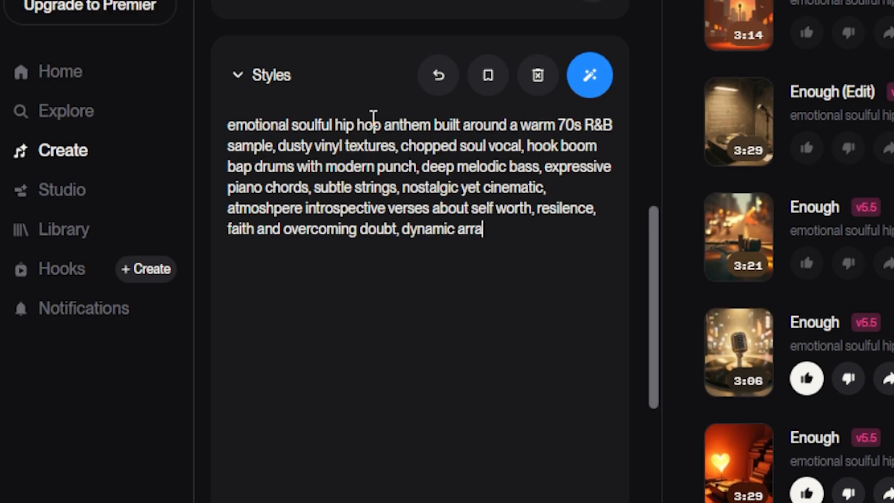
{"action": "type", "text": "ngemen"}
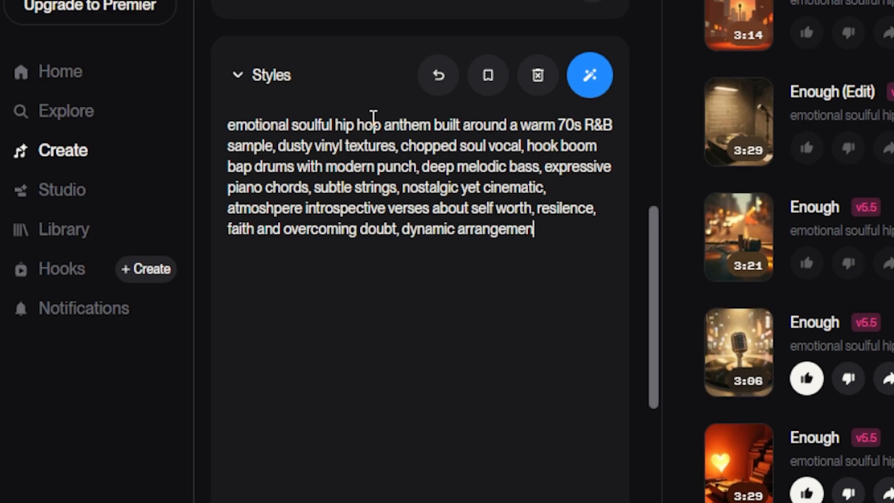
{"action": "type", "text": "t with bea"}
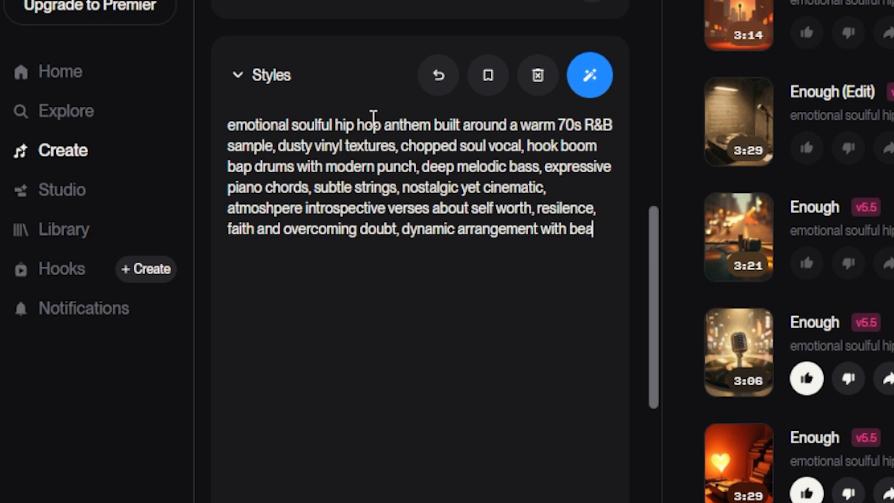
{"action": "type", "text": "t switch stripped down"}
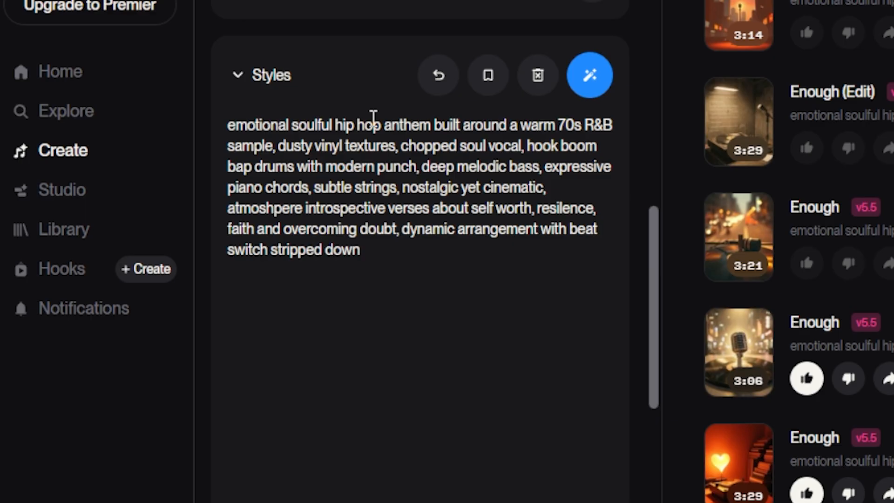
{"action": "type", "text": " bridge"}
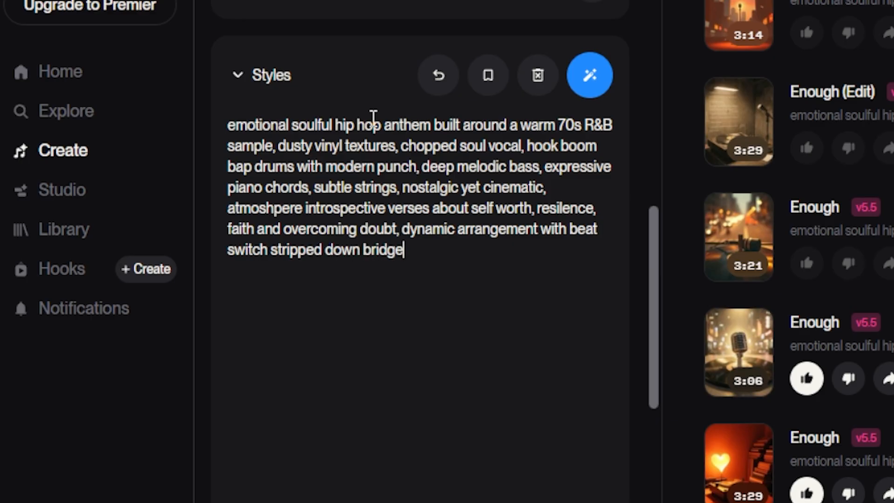
Step: Complete the bridge phrase in the style description with "for emotional impact"
{"action": "type", "text": " fro"}
{"action": "key", "text": "BackSpace"}
{"action": "key", "text": "BackSpace"}
{"action": "type", "text": "or emotional"}
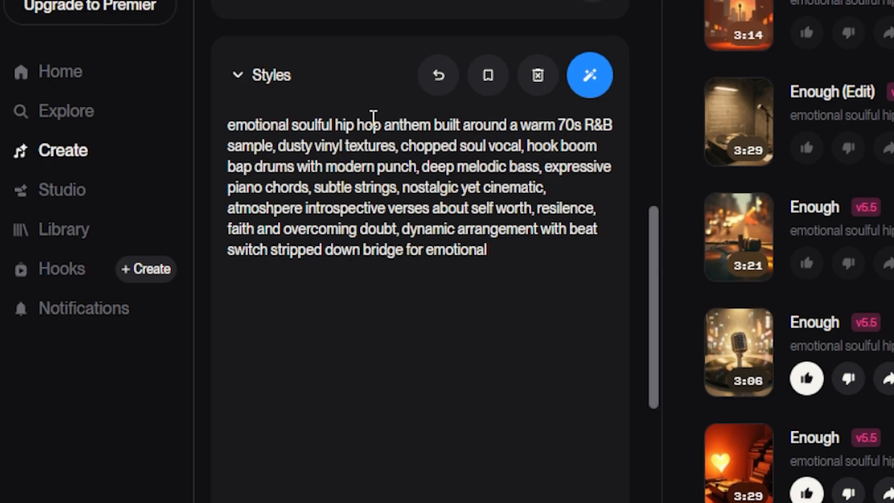
{"action": "type", "text": " ik"}
{"action": "key", "text": "BackSpace"}
{"action": "type", "text": "mpact"}
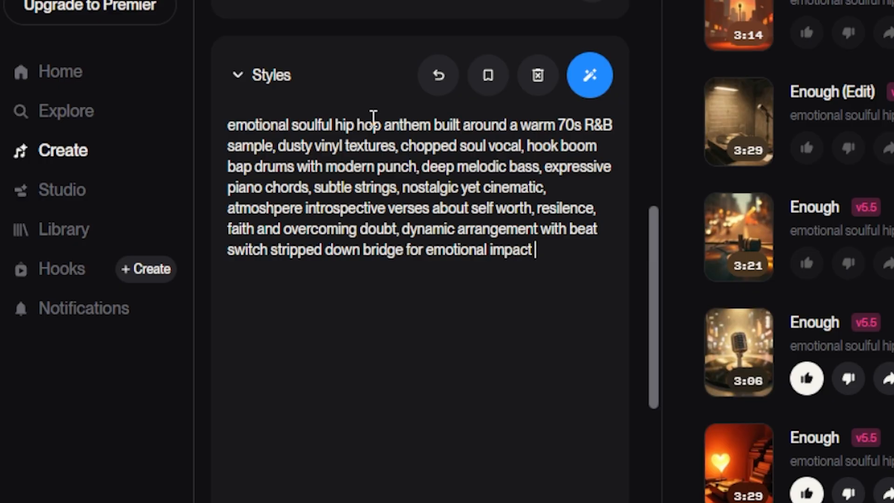
Step: Append ", layered vocal chops" to the style description
{"action": "key", "text": "BackSpace"}
{"action": "type", "text": ", layered"}
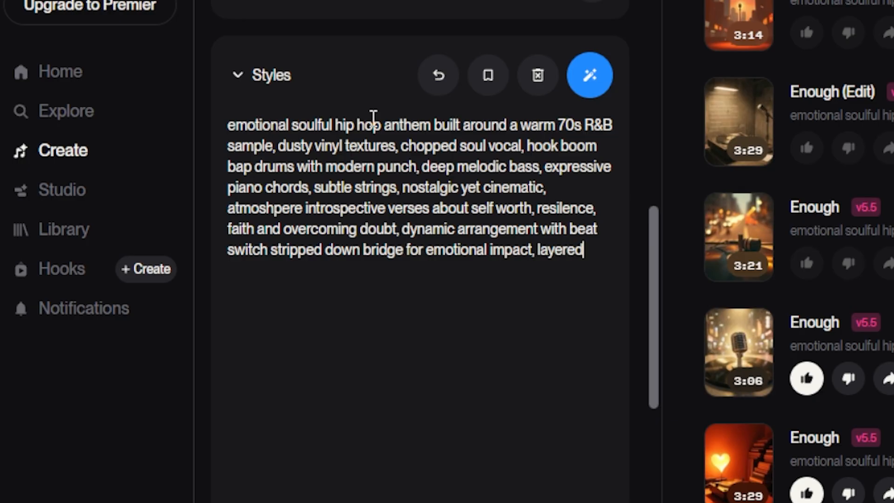
{"action": "type", "text": " co"}
{"action": "key", "text": "BackSpace"}
{"action": "key", "text": "BackSpace"}
{"action": "type", "text": "vocal chops"}
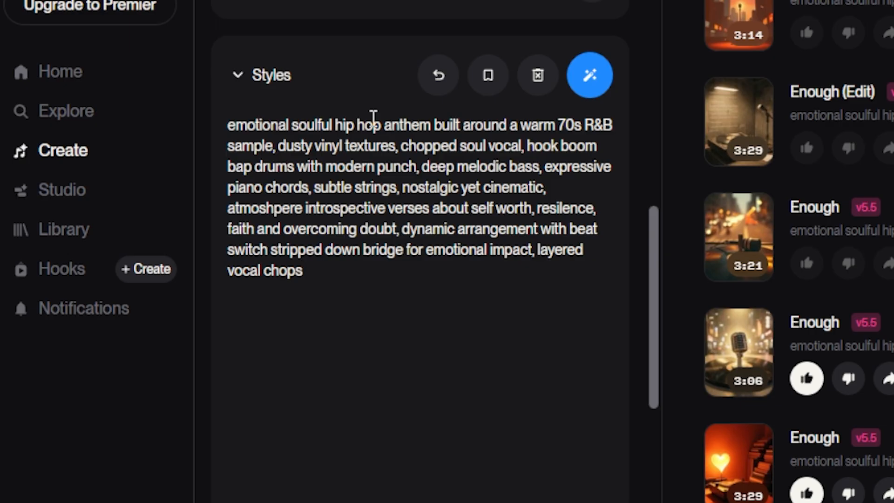
Step: Append ", radio ready mix" to the style description
{"action": "type", "text": ", radi"}
{"action": "type", "text": "re"}
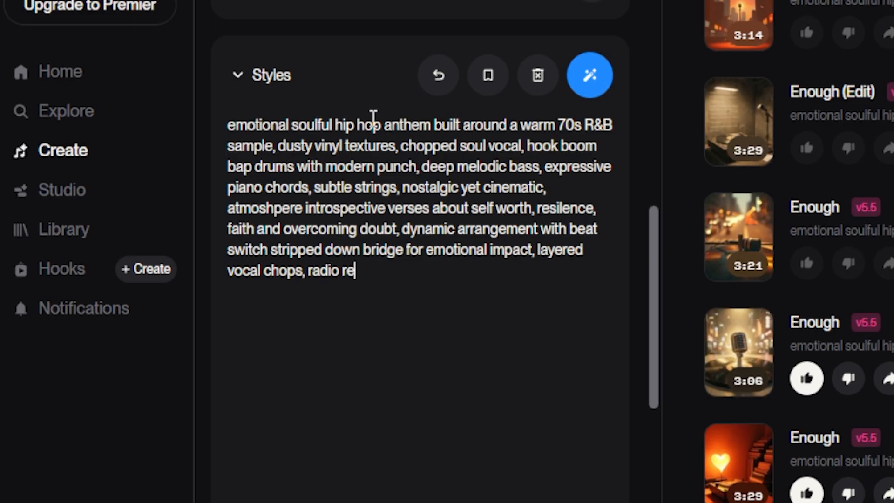
{"action": "type", "text": "ady mix"}
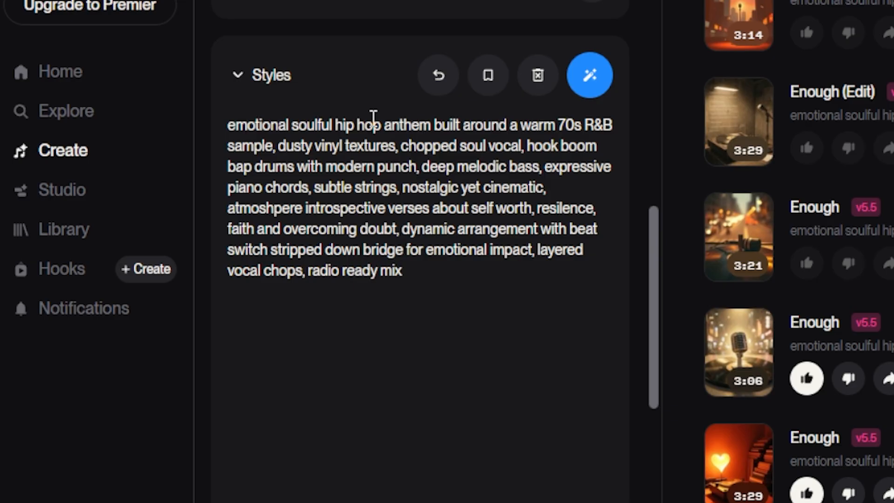
Step: Add the genre tags ", hip hop, R&B, pop, trap, rap" to the end of the style description
{"action": "type", "text": ", hip hop"}
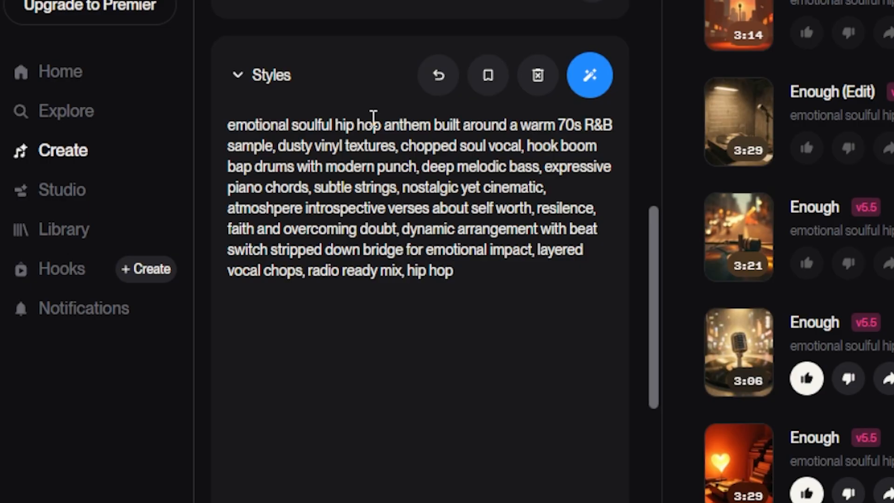
{"action": "type", "text": ", R&B"}
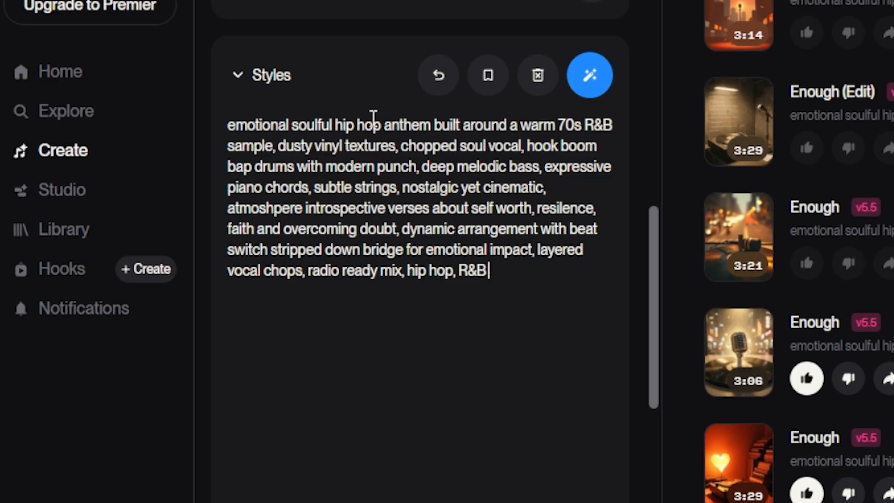
{"action": "type", "text": ", pop, trap"}
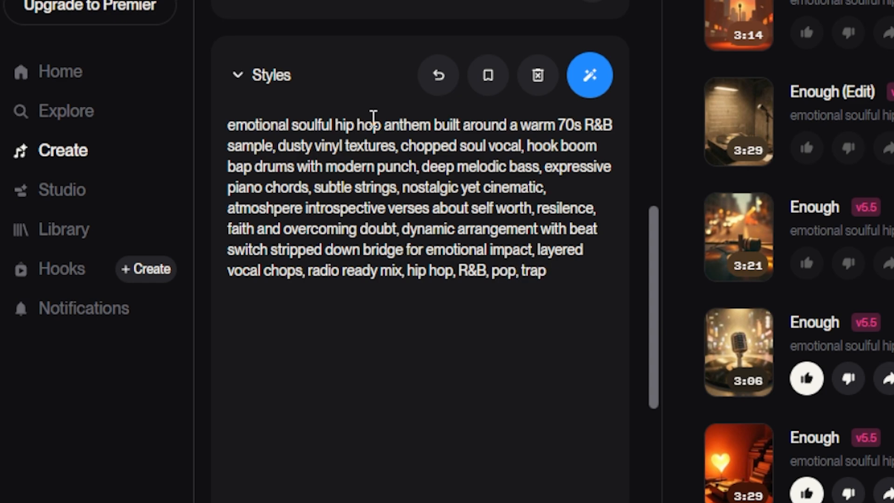
{"action": "type", "text": ", rap"}
Step: Start a new sentence in the style description with "Experimental soul sample energy"
{"action": "type", "text": ". Exper"}
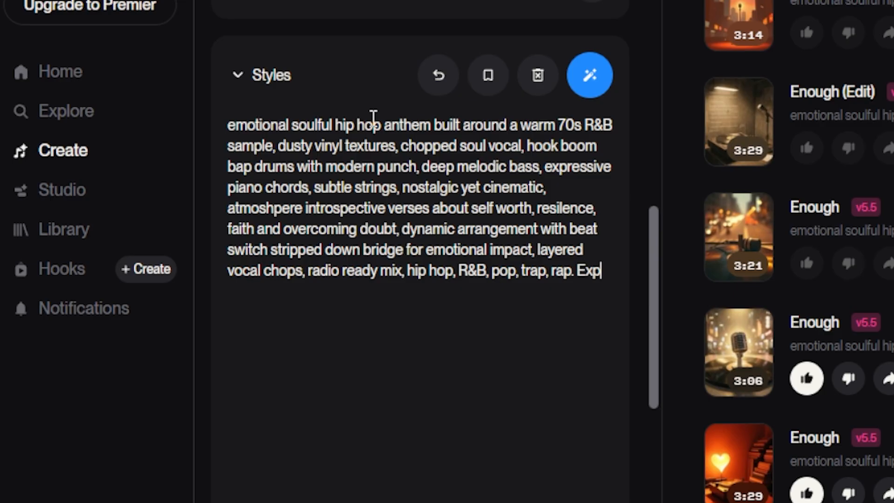
{"action": "type", "text": "imental "}
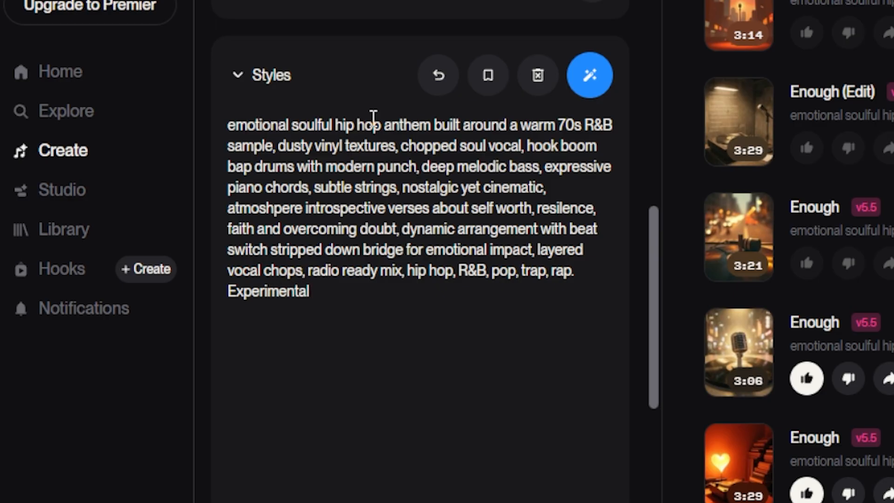
{"action": "type", "text": "soul sm"}
{"action": "key", "text": "BackSpace"}
{"action": "type", "text": "ample"}
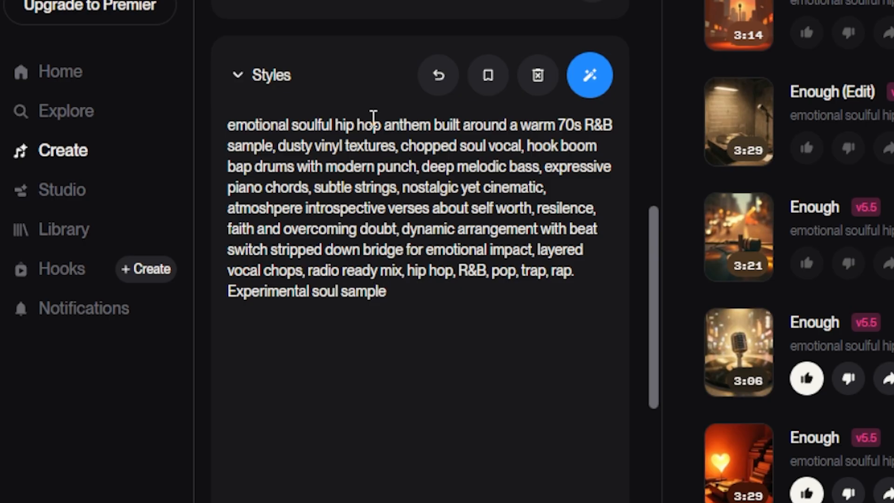
{"action": "type", "text": " energy"}
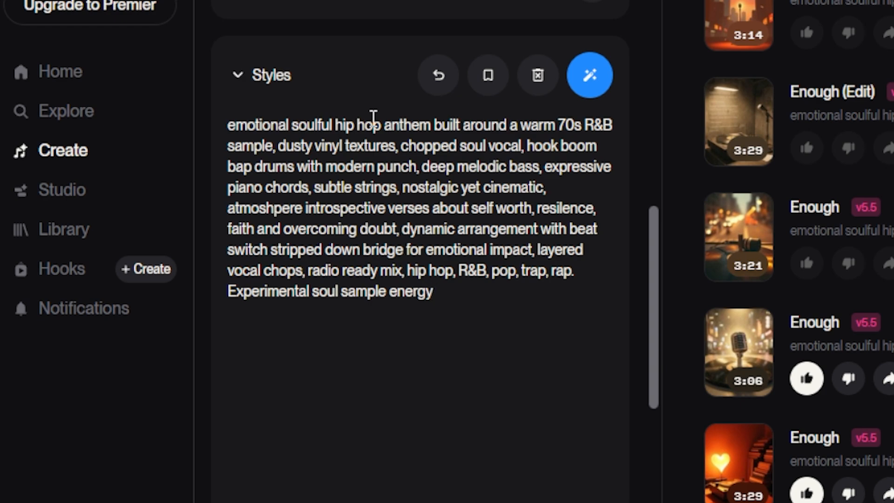
Step: Add ", authentic head nod groove" to the style description
{"action": "type", "text": ", authenic"}
{"action": "key", "text": "BackSpace"}
{"action": "key", "text": "BackSpace"}
{"action": "type", "text": "tic "}
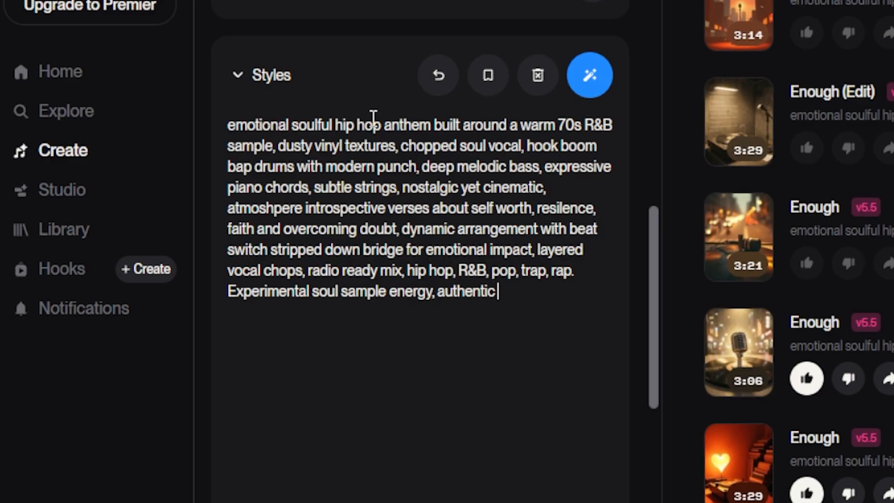
{"action": "type", "text": "head nod"}
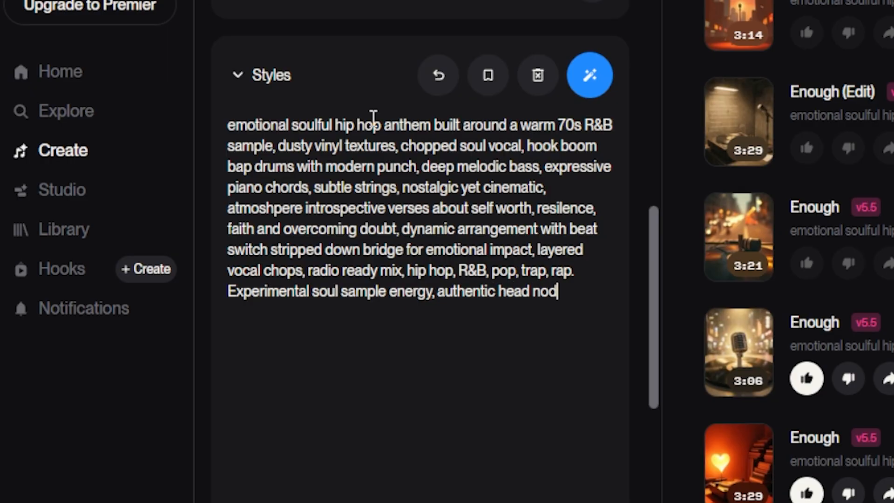
{"action": "type", "text": " grobd"}
{"action": "key", "text": "BackSpace"}
{"action": "key", "text": "BackSpace"}
{"action": "type", "text": "obe"}
{"action": "key", "text": "BackSpace"}
{"action": "key", "text": "BackSpace"}
{"action": "type", "text": "ve"}
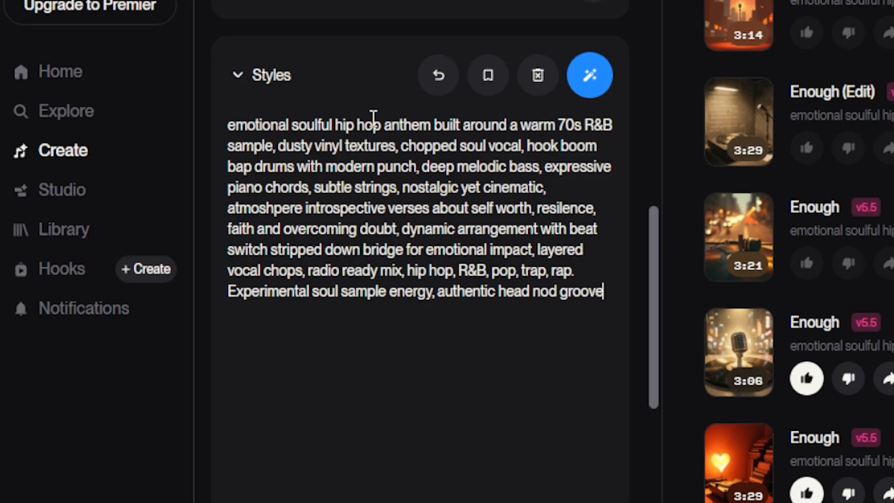
Step: Extend the style description's mood wording with ", emotional but uplifting"
{"action": "type", "text": ", emotio"}
{"action": "type", "text": "nal"}
{"action": "type", "text": " but up"}
{"action": "type", "text": "lifting"}
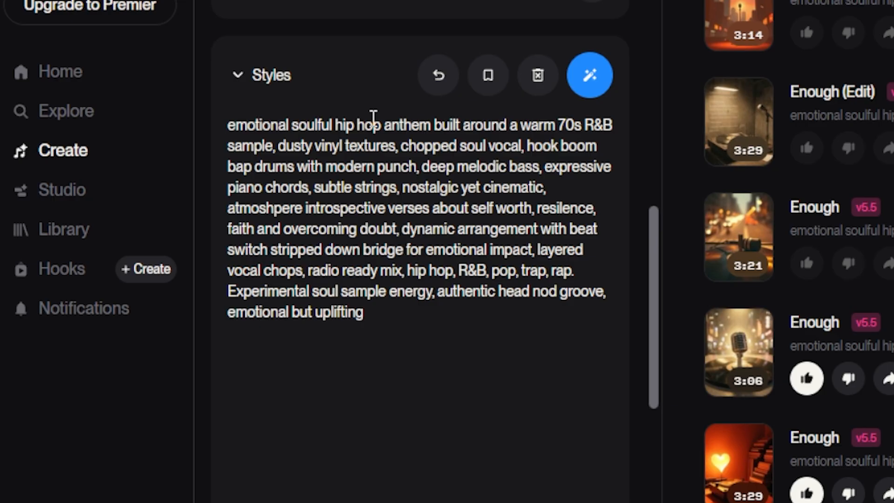
Step: Add the instruction ", leave space for the full sample hook" to the style description
{"action": "type", "text": ", leave spa"}
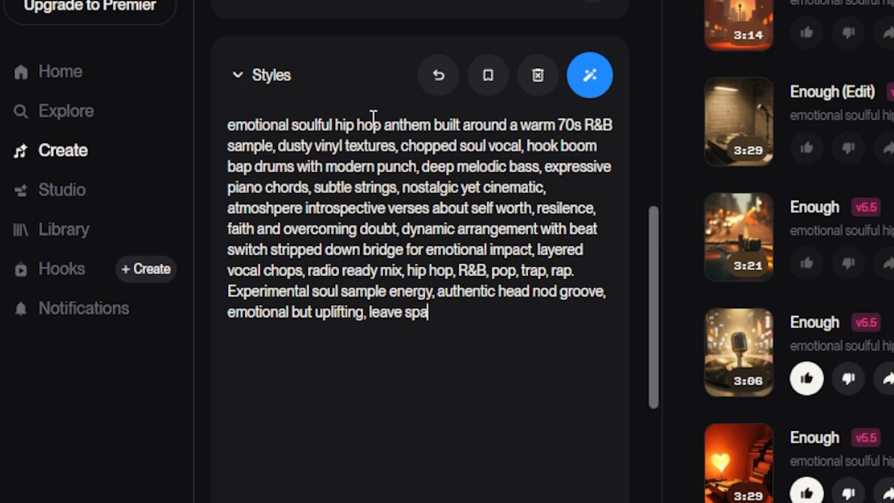
{"action": "type", "text": "ce for the "}
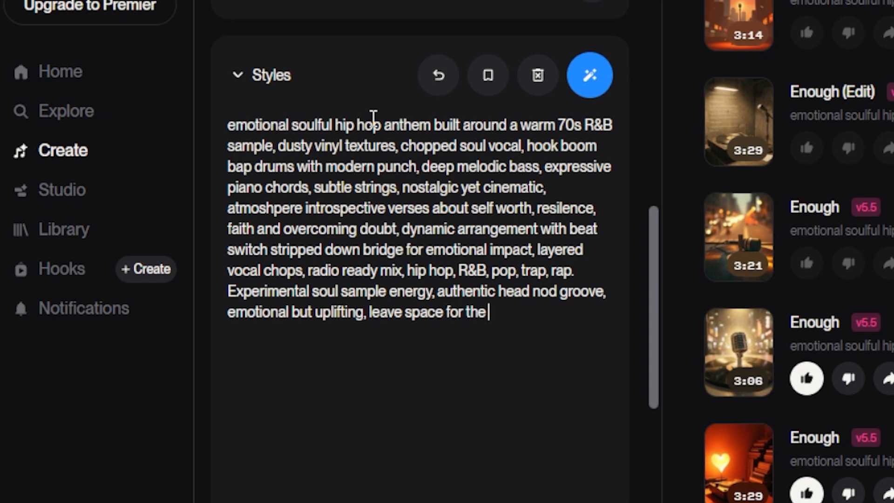
{"action": "type", "text": "full sam"}
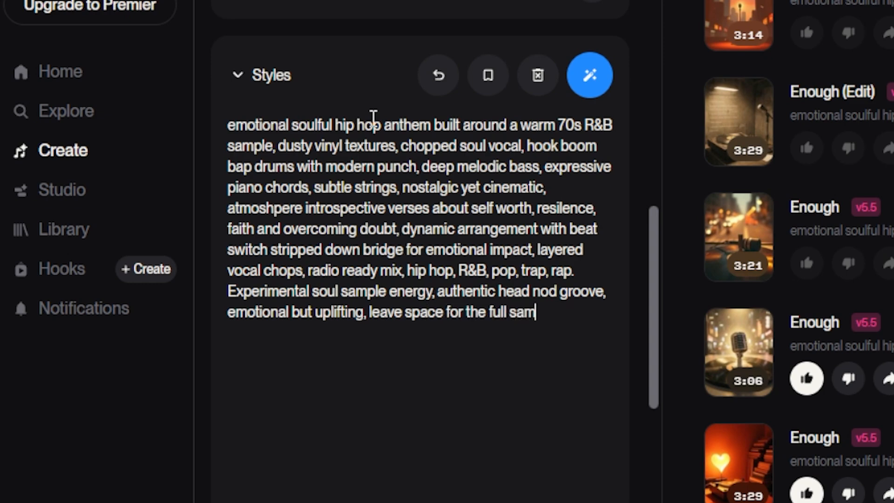
{"action": "type", "text": "ple hook"}
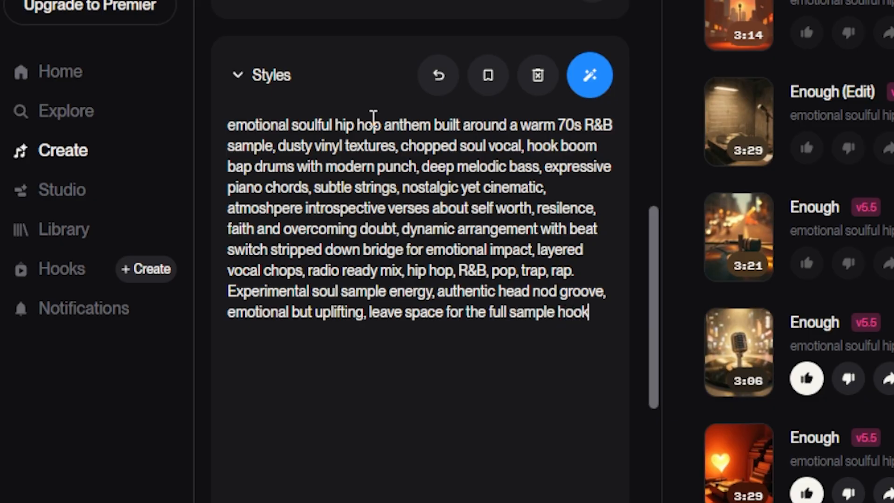
Step: End the hook sentence with a period and finish the style description with "premium polished, timeless hip hop soul crossover."
{"action": "type", "text": "."}
{"action": "type", "text": "pr"}
{"action": "type", "text": "emium"}
{"action": "type", "text": " polished"}
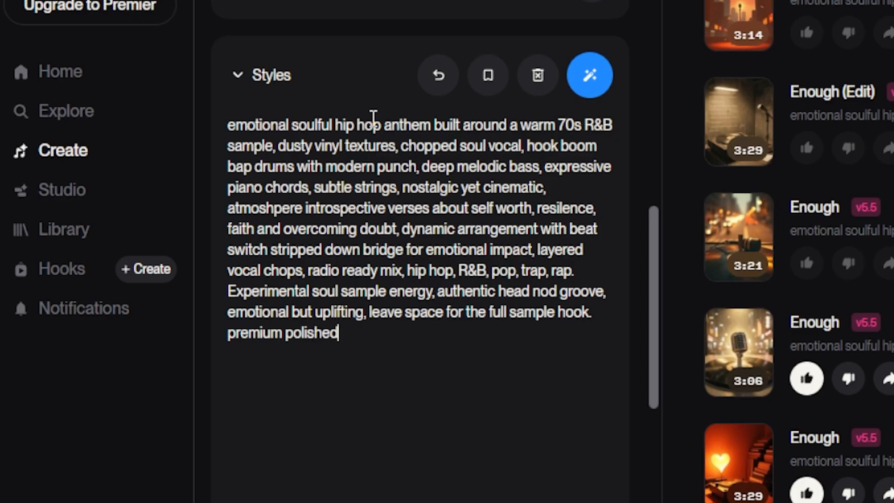
{"action": "type", "text": ", timeless h"}
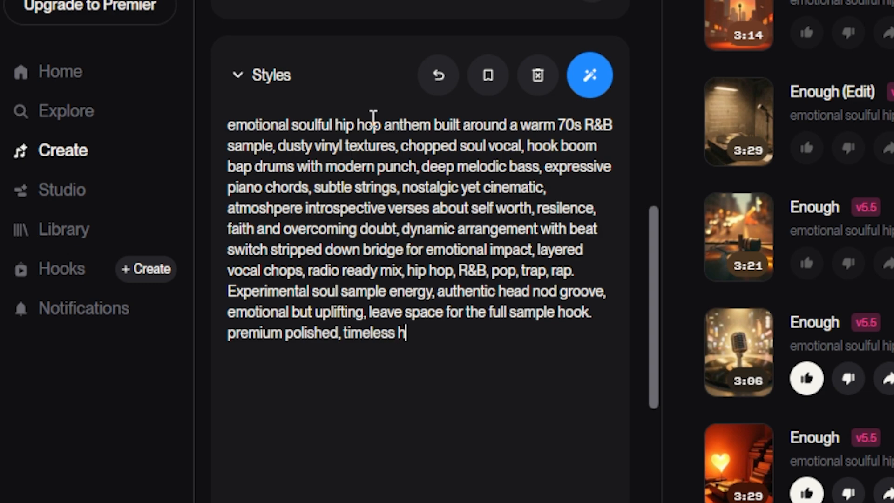
{"action": "type", "text": "ip hop soud"}
{"action": "key", "text": "BackSpace"}
{"action": "type", "text": "l"}
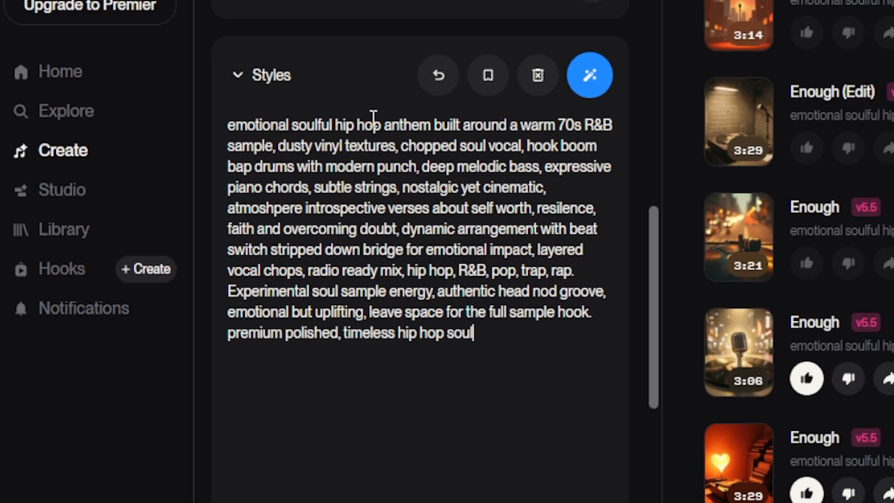
{"action": "type", "text": " crossover."}
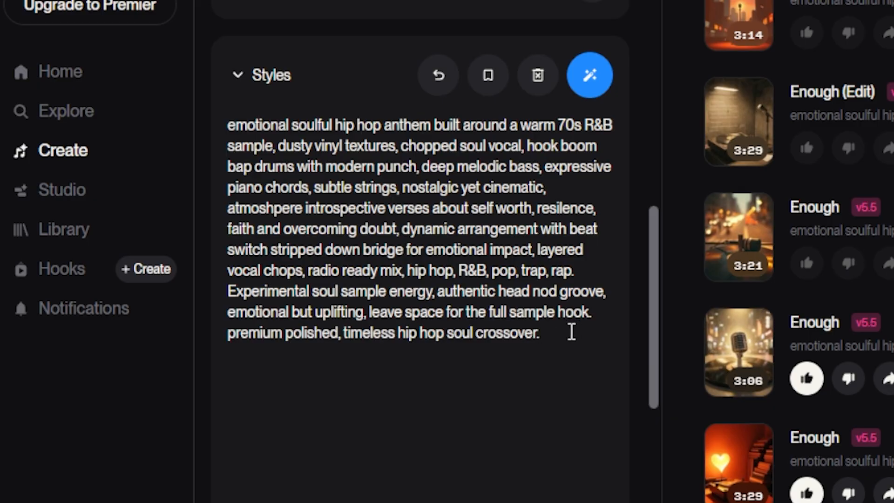
Step: Expand the additional song options and set the vocal gender to Male
{"action": "left_click_drag", "start_coordinate": [654, 273], "coordinate": [662, 393]}
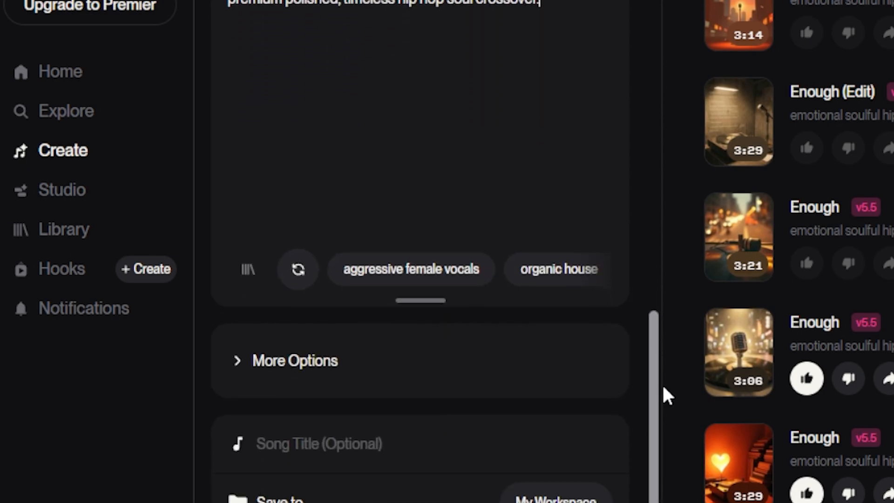
{"action": "left_click", "coordinate": [257, 374]}
{"action": "scroll", "coordinate": [414, 405], "scroll_direction": "down", "scroll_amount": 4}
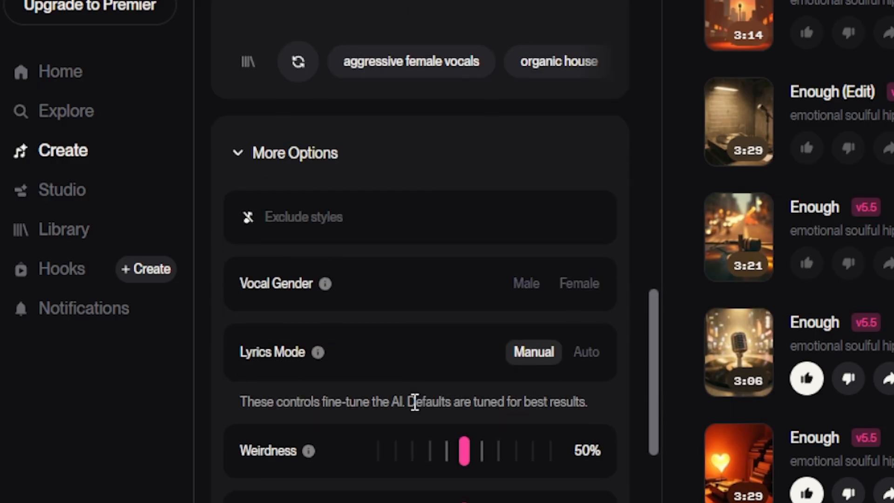
{"action": "left_click", "coordinate": [521, 284]}
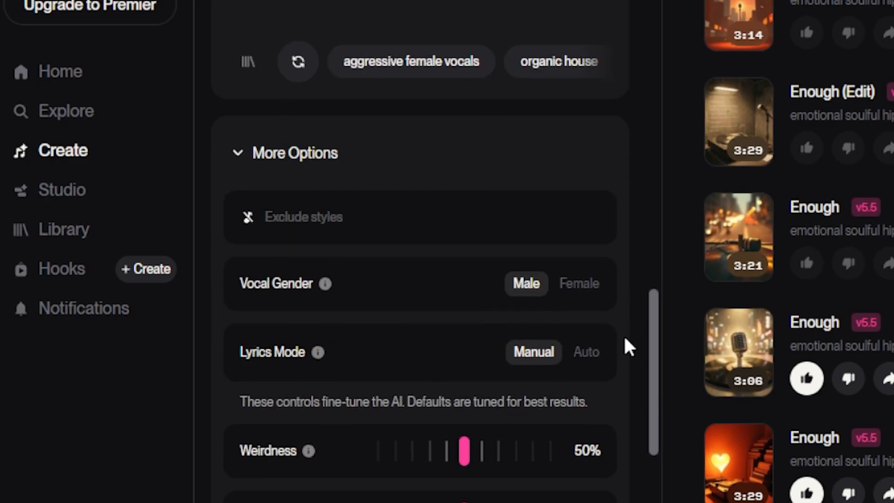
Step: Enter "Enough (Training)" as the song title
{"action": "left_click_drag", "start_coordinate": [654, 319], "coordinate": [654, 369]}
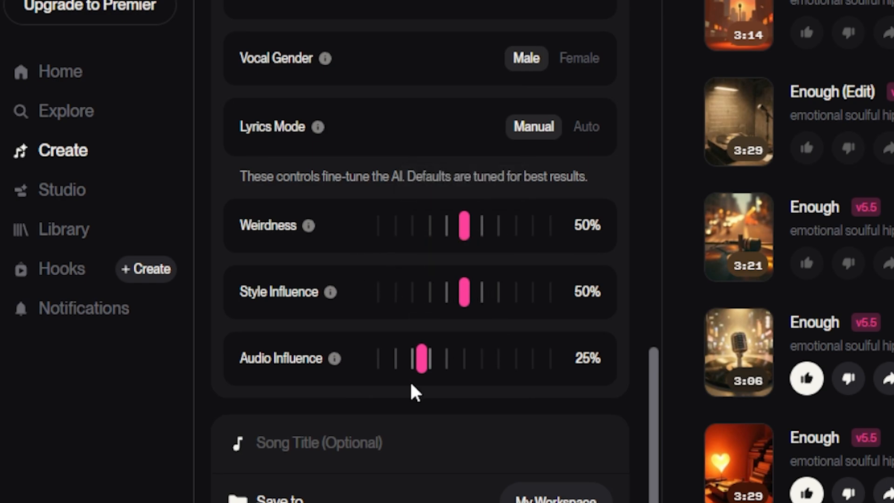
{"action": "left_click", "coordinate": [382, 446]}
{"action": "type", "text": "Enough"}
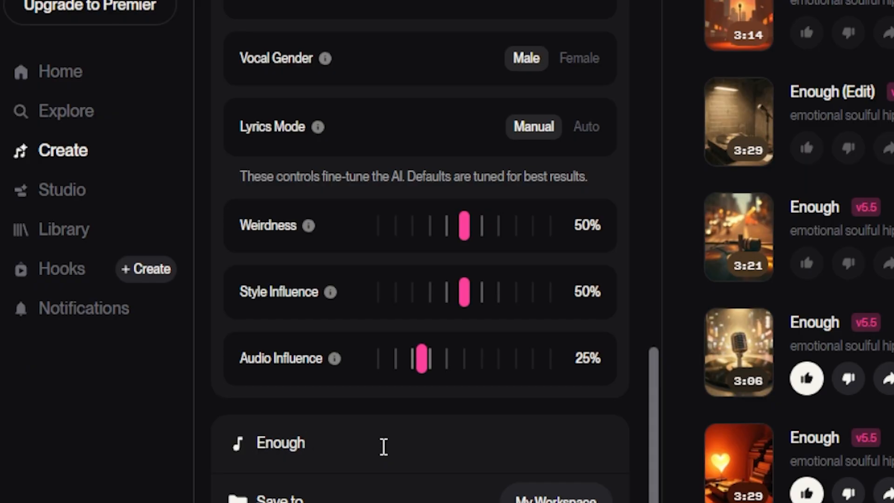
{"action": "type", "text": " ("}
{"action": "type", "text": "Training"}
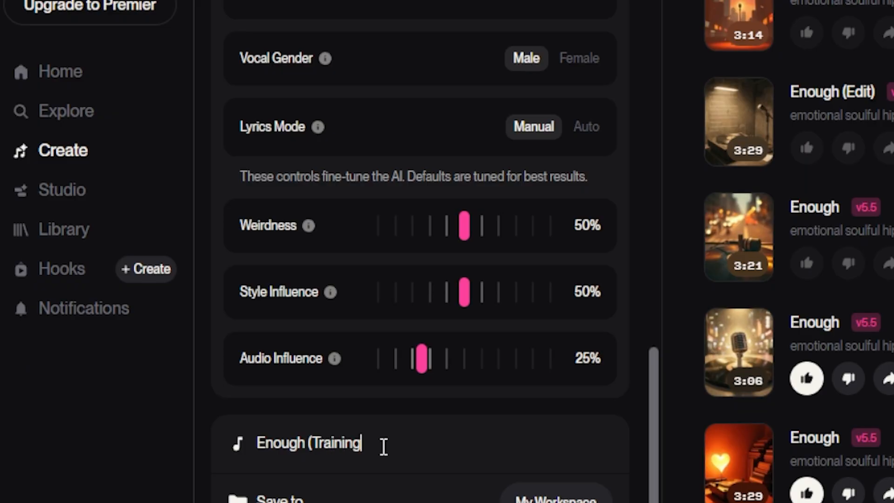
{"action": "type", "text": ")"}
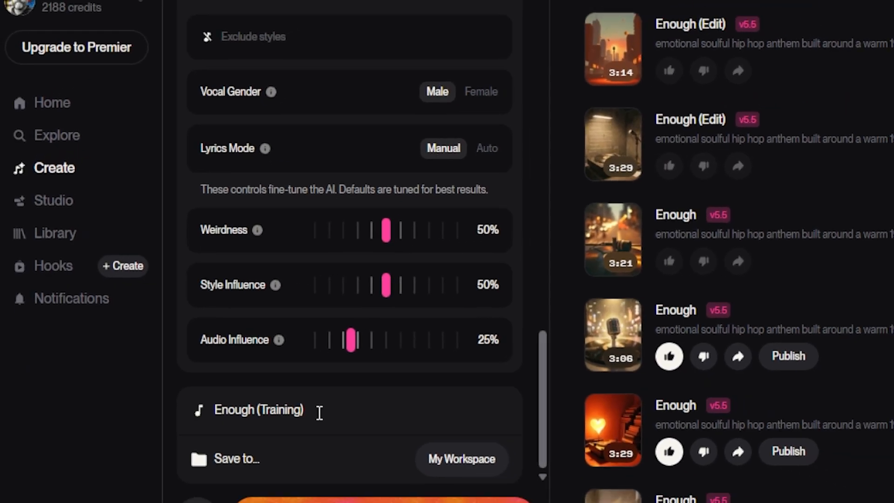
Step: Change the song title to "Enough (Teaching)" and generate the song
{"action": "key", "text": "BackSpace"}
{"action": "key", "text": "BackSpace"}
{"action": "key", "text": "BackSpace"}
{"action": "key", "text": "BackSpace"}
{"action": "key", "text": "BackSpace"}
{"action": "key", "text": "BackSpace"}
{"action": "key", "text": "BackSpace"}
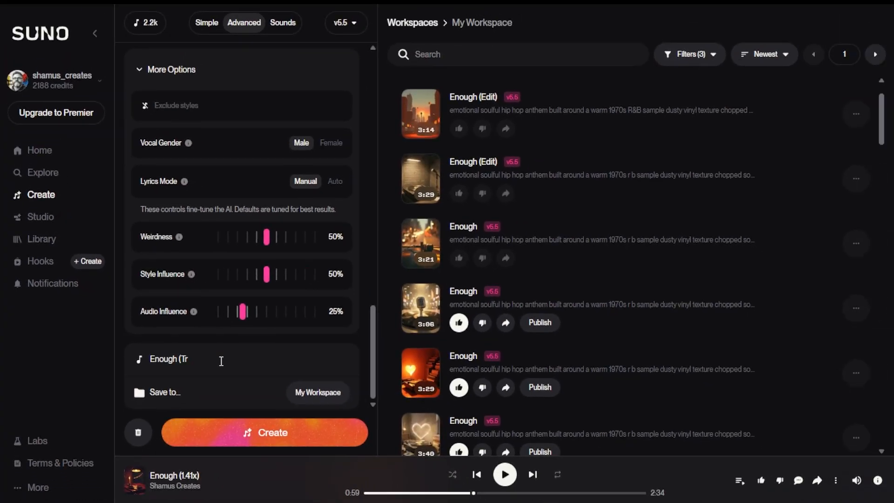
{"action": "type", "text": "eaching)"}
{"action": "left_click_drag", "start_coordinate": [372, 354], "coordinate": [393, 336]}
{"action": "left_click", "coordinate": [299, 439]}
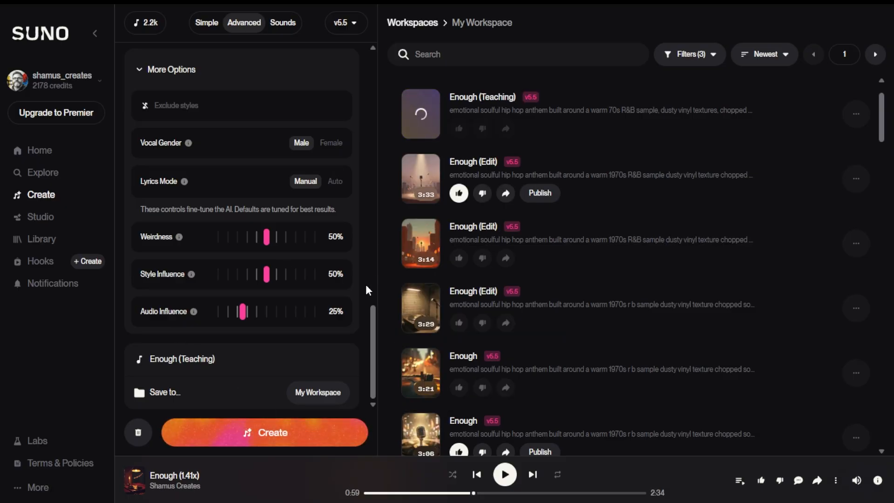
Step: Play the 3:18 version of "Enough (Teaching)" and follow its lyrics from the intro through verse 1
{"action": "scroll", "coordinate": [370, 297], "scroll_direction": "up", "scroll_amount": 15}
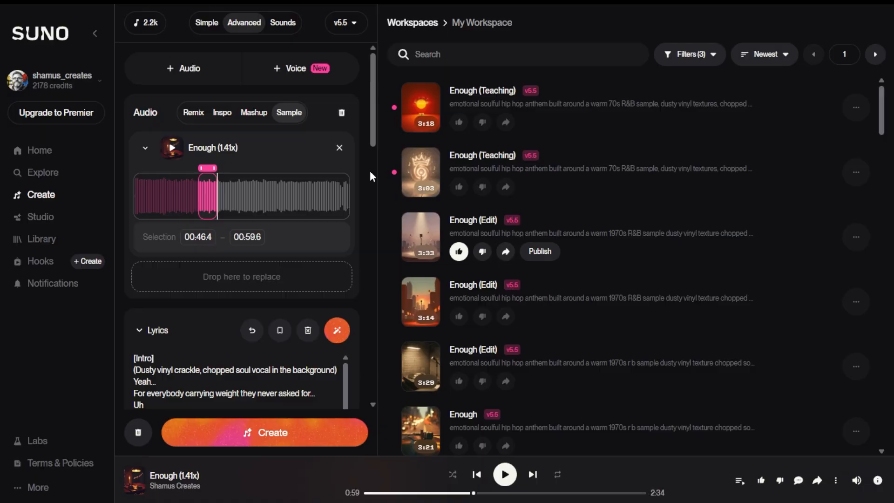
{"action": "left_click", "coordinate": [421, 109]}
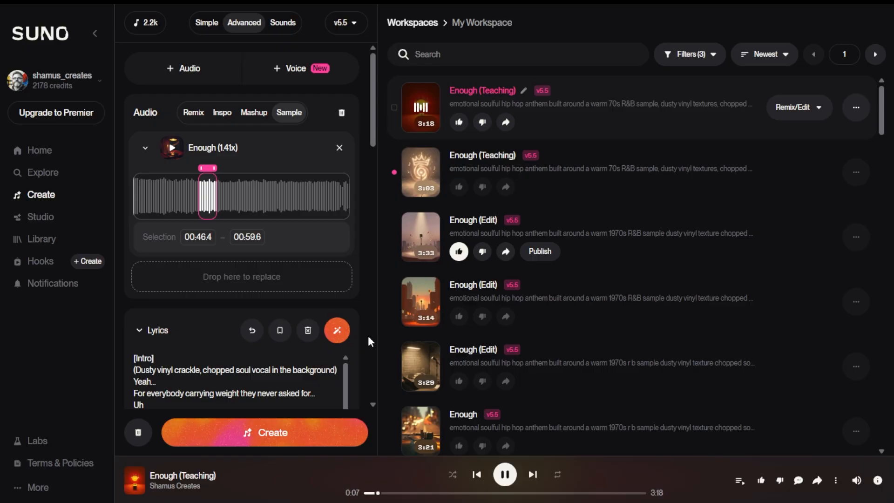
{"action": "scroll", "coordinate": [350, 337], "scroll_direction": "down", "scroll_amount": 5}
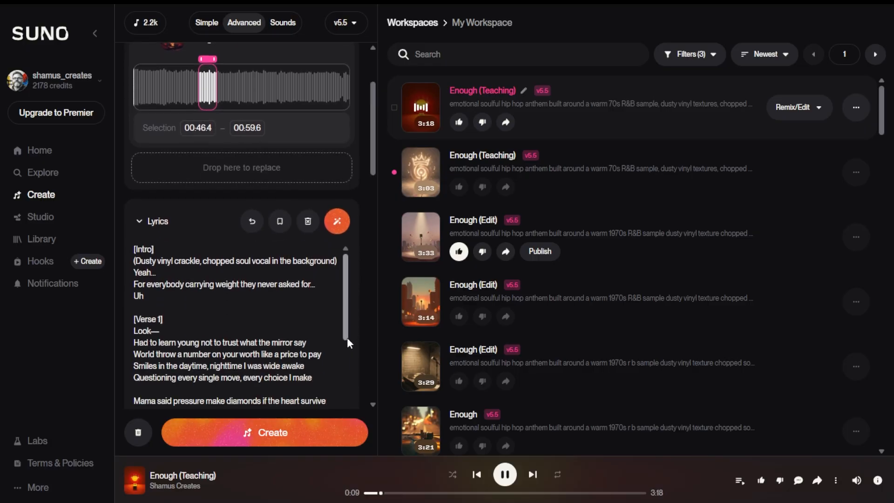
{"action": "scroll", "coordinate": [345, 336], "scroll_direction": "down", "scroll_amount": 1}
{"action": "scroll", "coordinate": [360, 307], "scroll_direction": "down", "scroll_amount": 3}
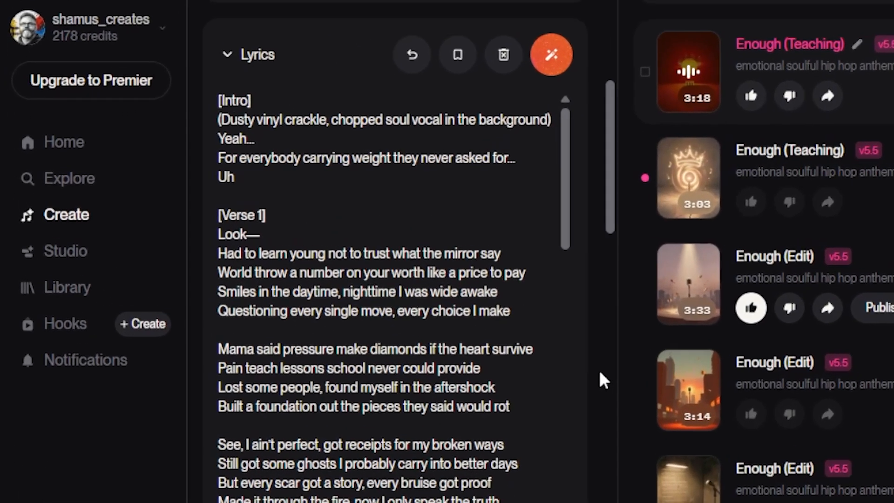
{"action": "scroll", "coordinate": [471, 333], "scroll_direction": "down", "scroll_amount": 2}
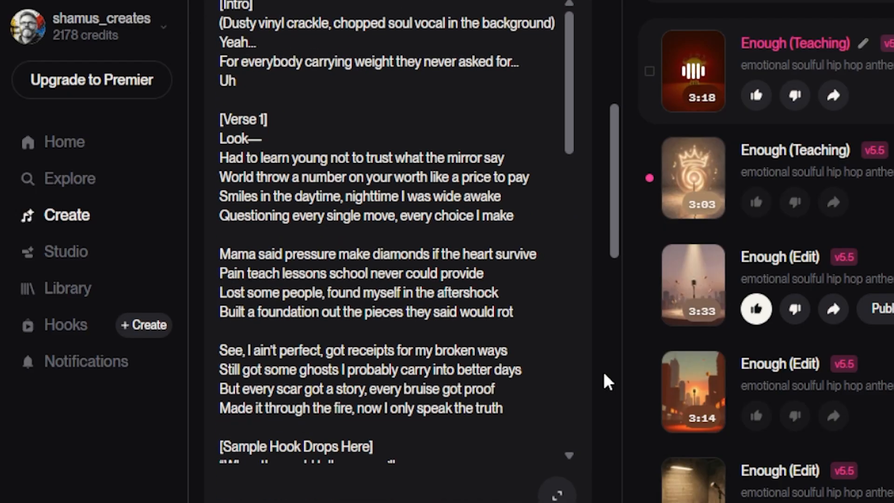
Step: Keep following the lyrics of the 3:18 version through verse 1 and the first sample hook, and pause playback before verse 2
{"action": "scroll", "coordinate": [604, 375], "scroll_direction": "up", "scroll_amount": 2}
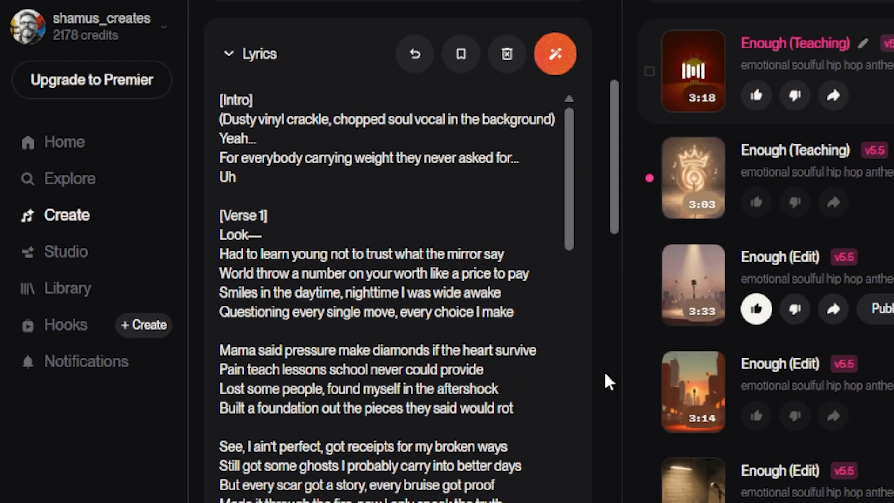
{"action": "scroll", "coordinate": [604, 372], "scroll_direction": "down", "scroll_amount": 2}
{"action": "scroll", "coordinate": [577, 360], "scroll_direction": "down", "scroll_amount": 3}
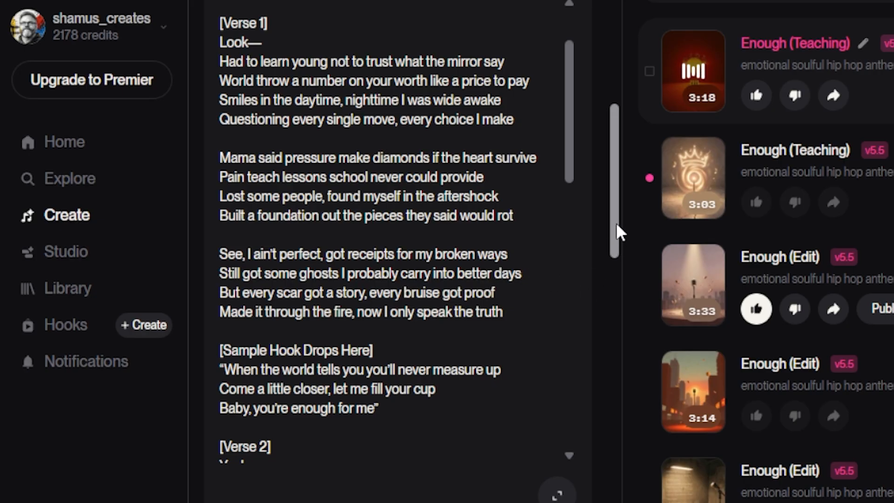
{"action": "scroll", "coordinate": [606, 214], "scroll_direction": "down", "scroll_amount": 2}
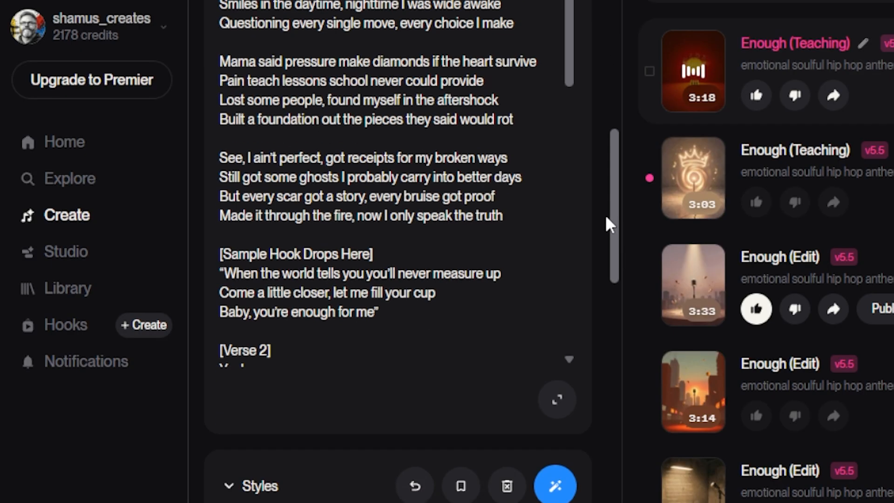
{"action": "scroll", "coordinate": [606, 218], "scroll_direction": "down", "scroll_amount": 2}
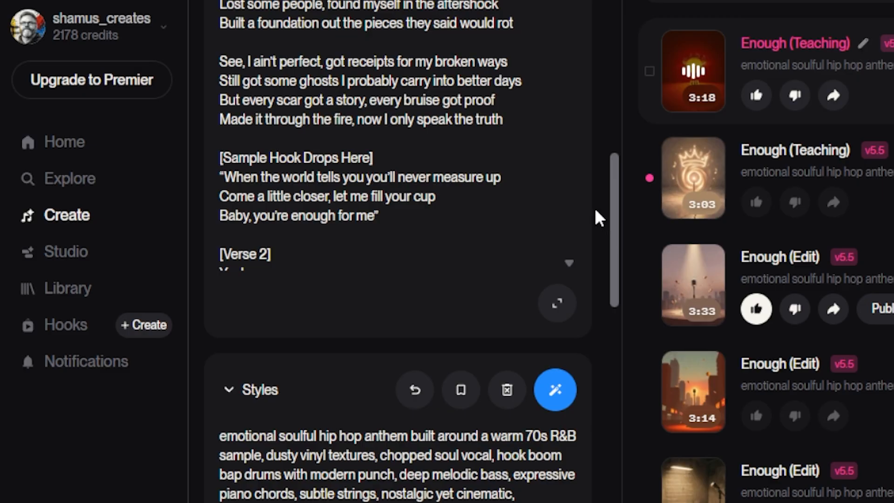
{"action": "scroll", "coordinate": [567, 210], "scroll_direction": "down", "scroll_amount": 2}
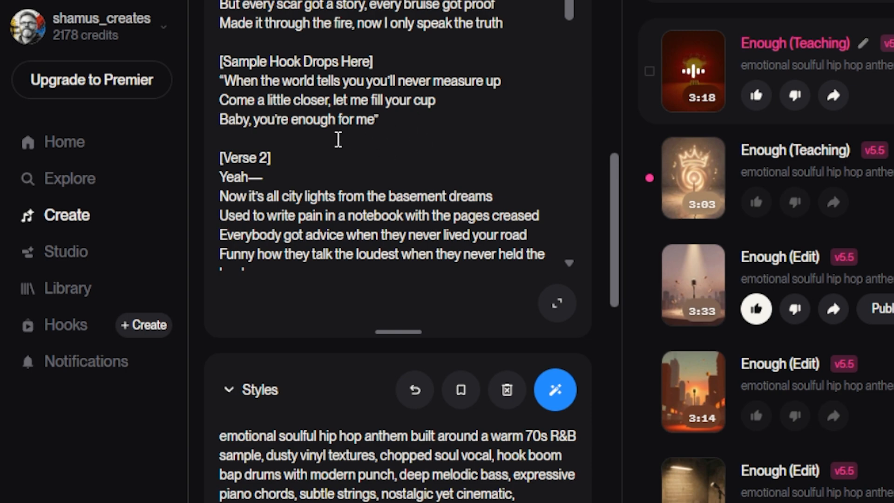
{"action": "scroll", "coordinate": [344, 166], "scroll_direction": "down", "scroll_amount": 2}
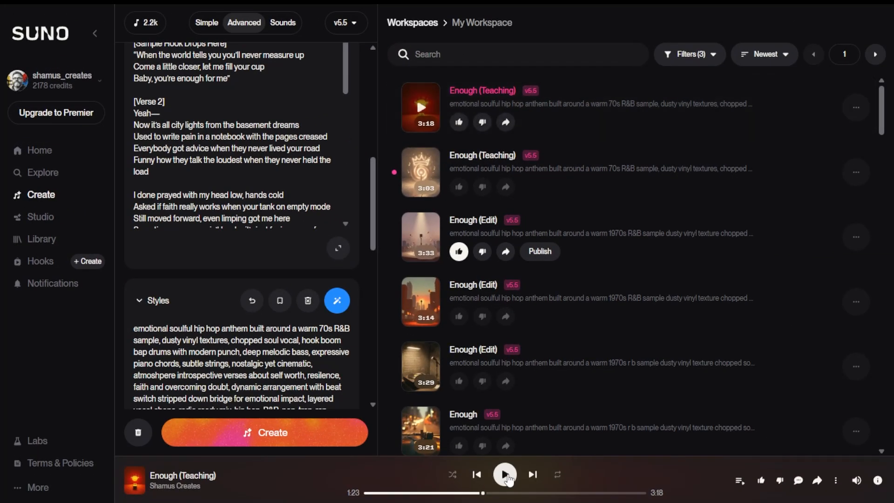
{"action": "left_click", "coordinate": [505, 475]}
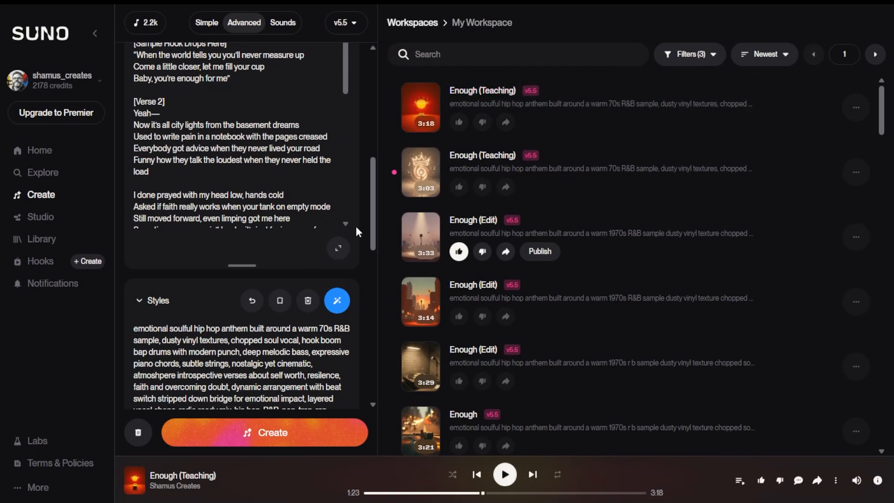
{"action": "left_click_drag", "start_coordinate": [371, 189], "coordinate": [345, 139]}
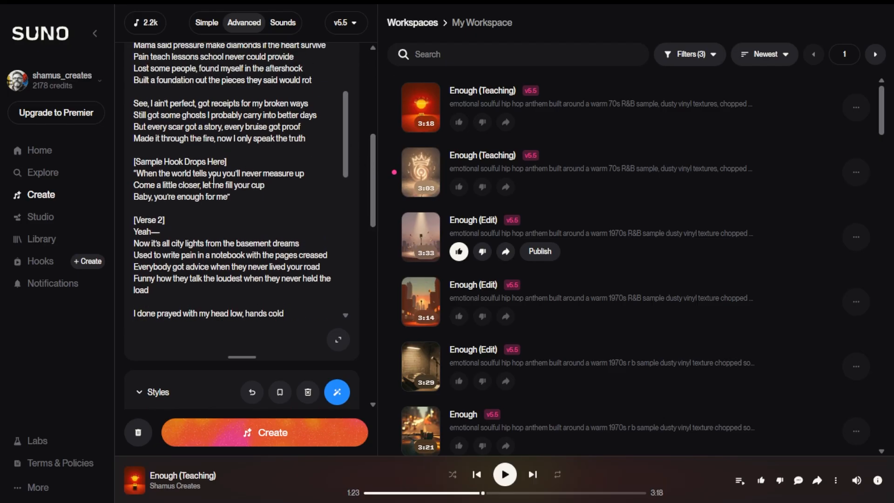
{"action": "scroll", "coordinate": [190, 174], "scroll_direction": "down", "scroll_amount": 1}
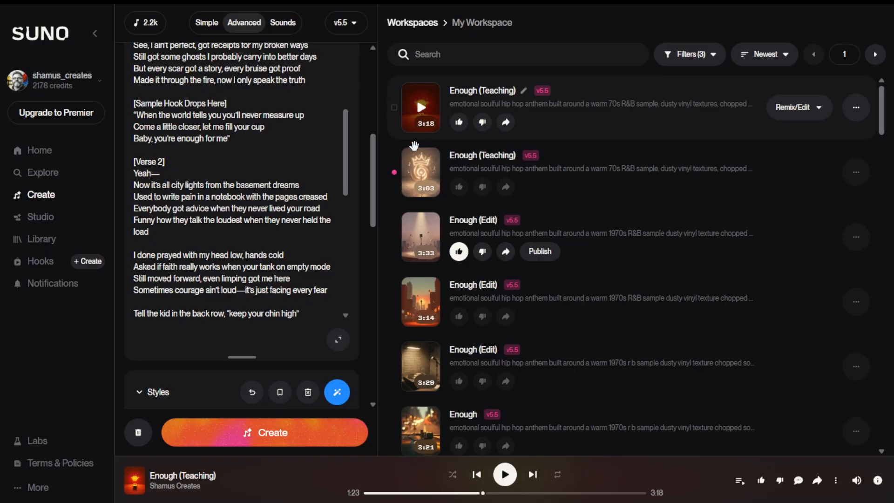
Step: Play the 3:03 version of "Enough (Teaching)", follow its lyrics from the intro into verse 1, and pause it
{"action": "left_click", "coordinate": [421, 176]}
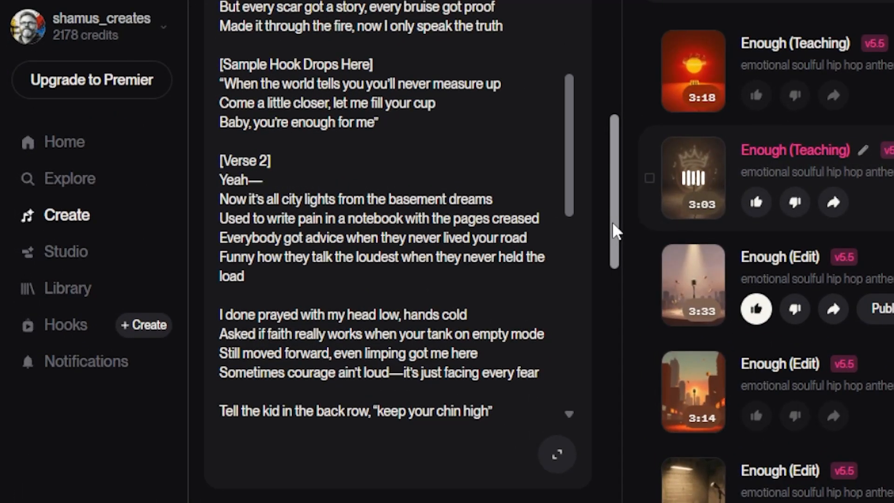
{"action": "scroll", "coordinate": [605, 224], "scroll_direction": "up", "scroll_amount": 3}
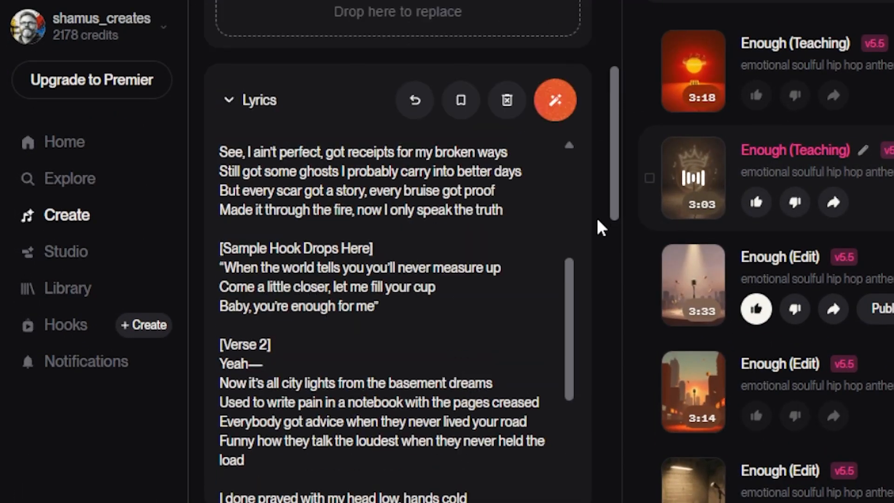
{"action": "scroll", "coordinate": [538, 274], "scroll_direction": "up", "scroll_amount": 6}
{"action": "scroll", "coordinate": [594, 250], "scroll_direction": "down", "scroll_amount": 2}
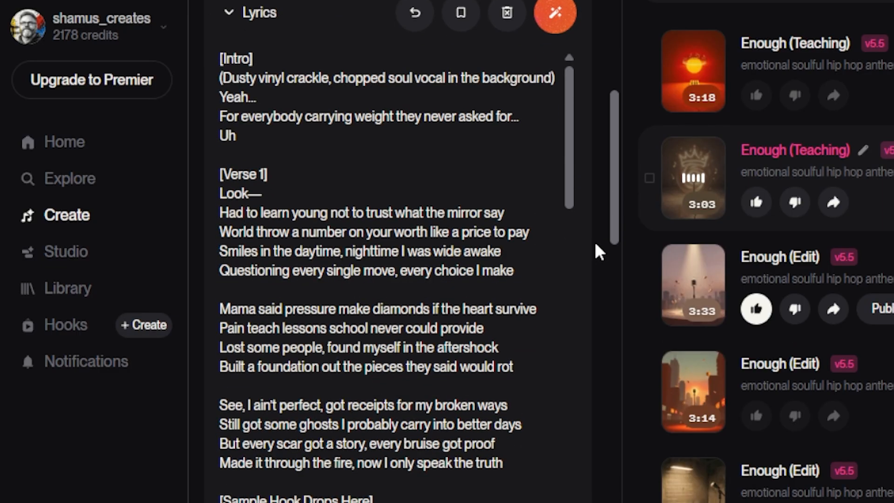
{"action": "scroll", "coordinate": [596, 251], "scroll_direction": "down", "scroll_amount": 2}
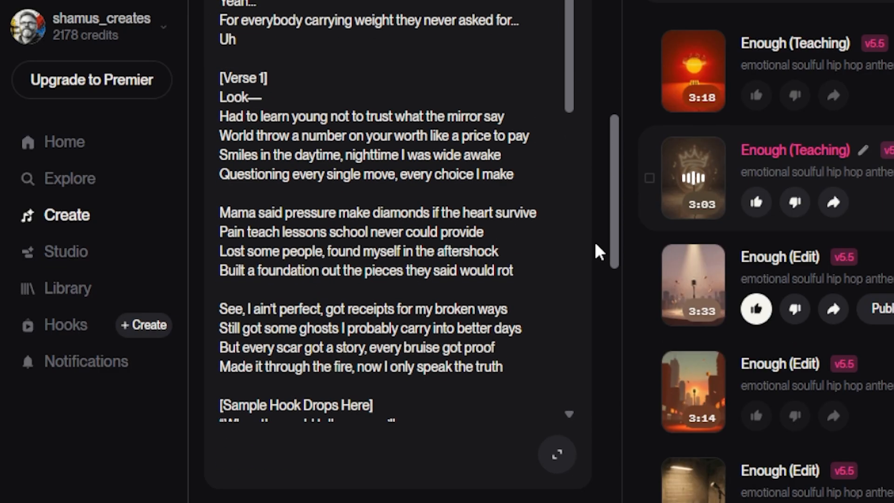
{"action": "scroll", "coordinate": [596, 246], "scroll_direction": "up", "scroll_amount": 2}
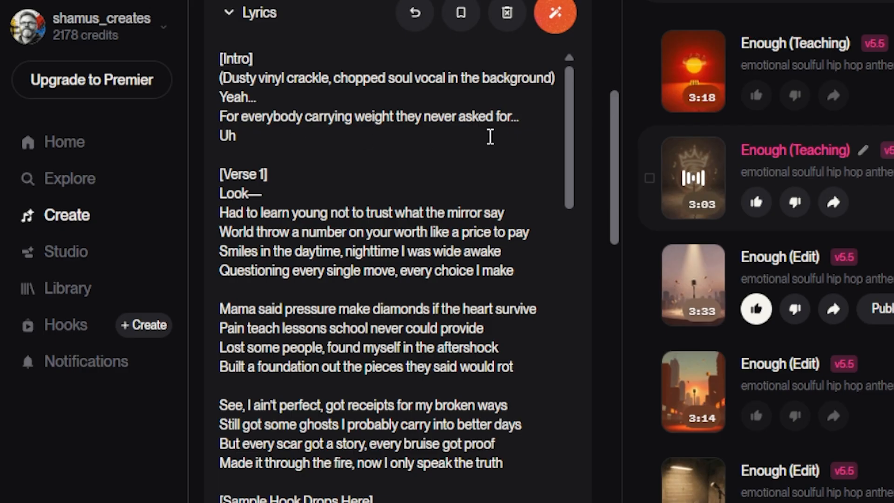
{"action": "scroll", "coordinate": [492, 134], "scroll_direction": "down", "scroll_amount": 2}
{"action": "scroll", "coordinate": [494, 134], "scroll_direction": "up", "scroll_amount": 2}
{"action": "scroll", "coordinate": [495, 135], "scroll_direction": "down", "scroll_amount": 2}
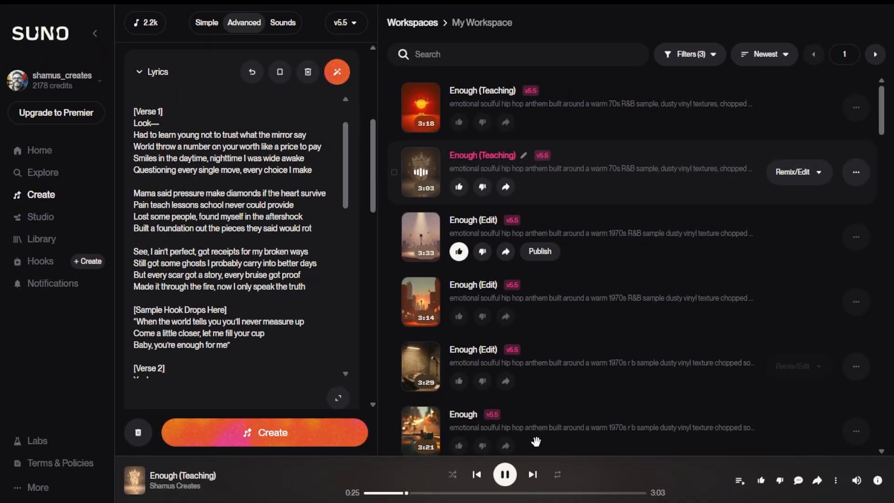
{"action": "left_click", "coordinate": [507, 476]}
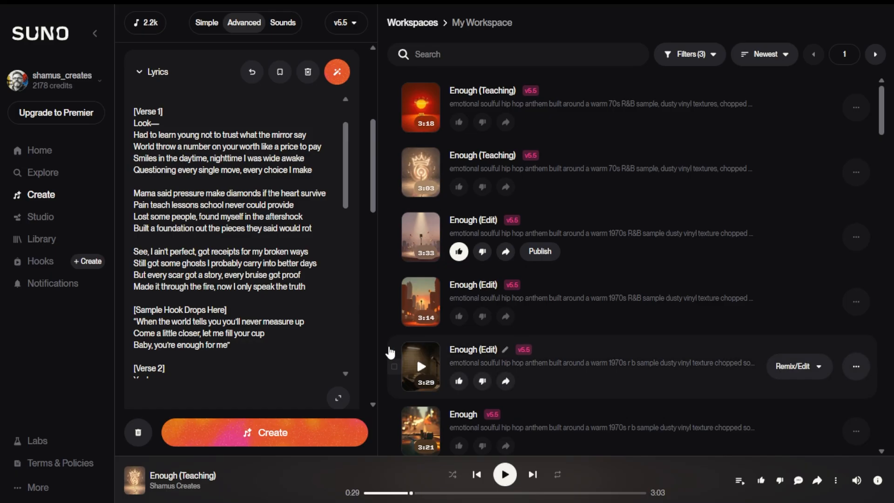
Step: Resume the 3:03 version, follow the rest of verse 1 and the sample hook in the lyrics, and pause it
{"action": "left_click", "coordinate": [505, 474]}
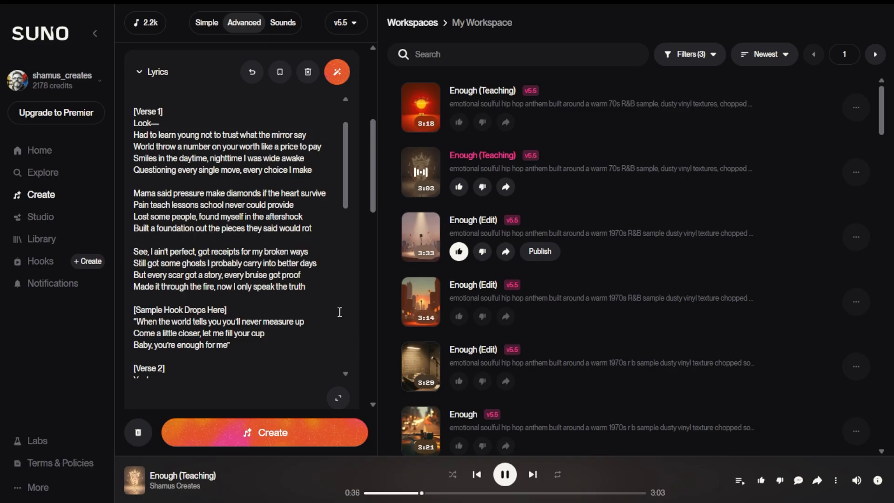
{"action": "scroll", "coordinate": [340, 317], "scroll_direction": "down", "scroll_amount": 1}
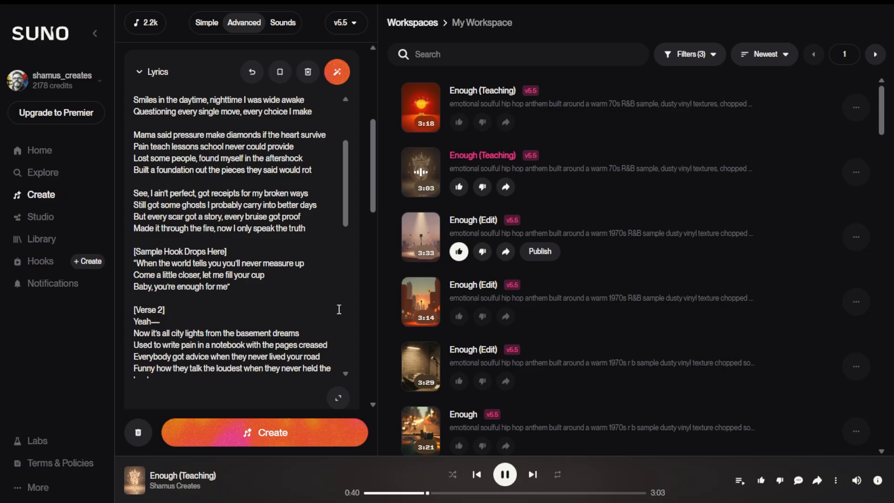
{"action": "scroll", "coordinate": [339, 309], "scroll_direction": "down", "scroll_amount": 1}
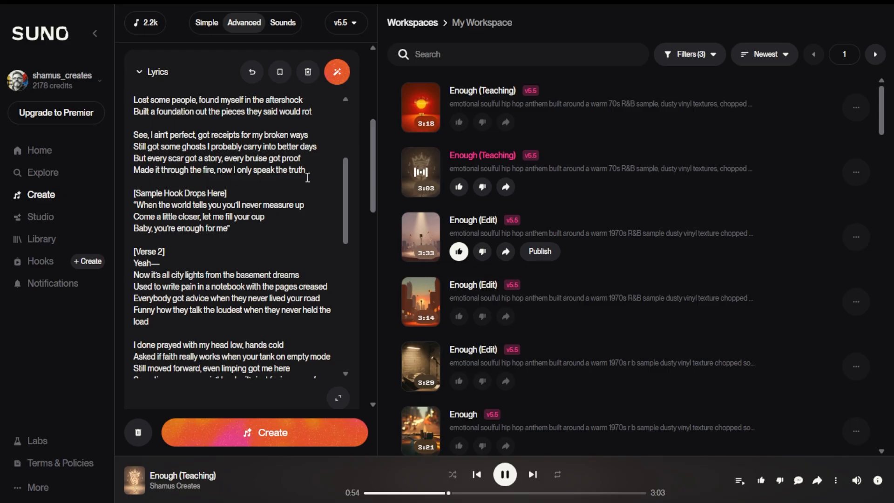
{"action": "scroll", "coordinate": [318, 188], "scroll_direction": "down", "scroll_amount": 1}
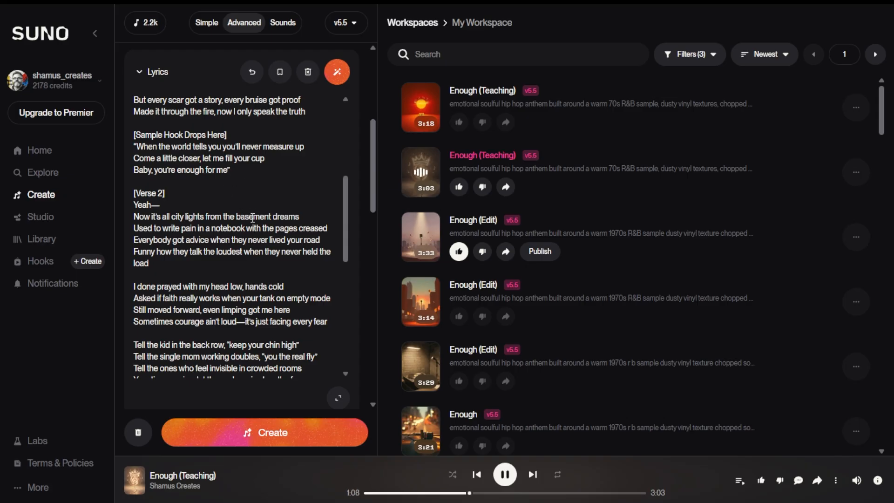
{"action": "left_click", "coordinate": [501, 471]}
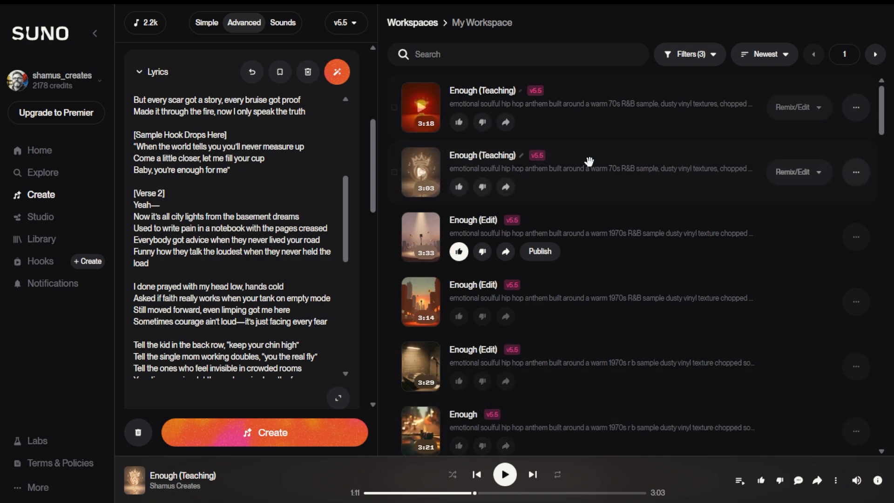
Step: Move the 3:03 version of "Enough (Teaching)" to the trash
{"action": "left_click", "coordinate": [855, 172]}
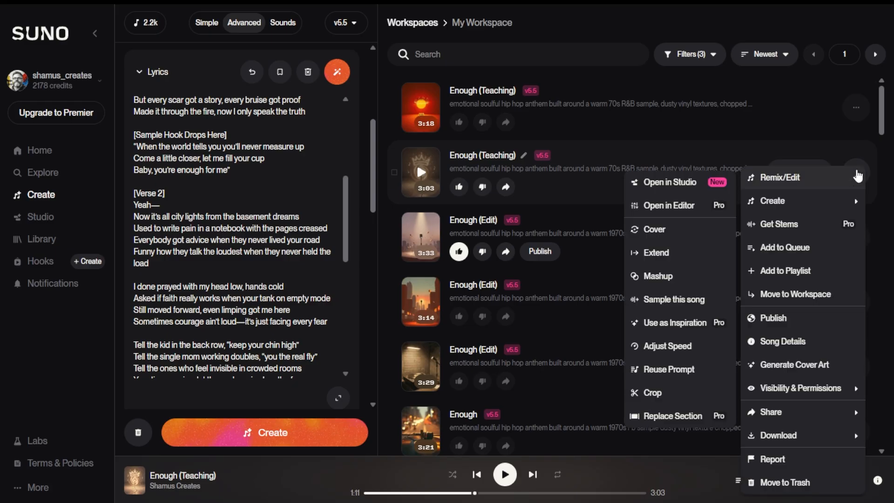
{"action": "left_click", "coordinate": [785, 482]}
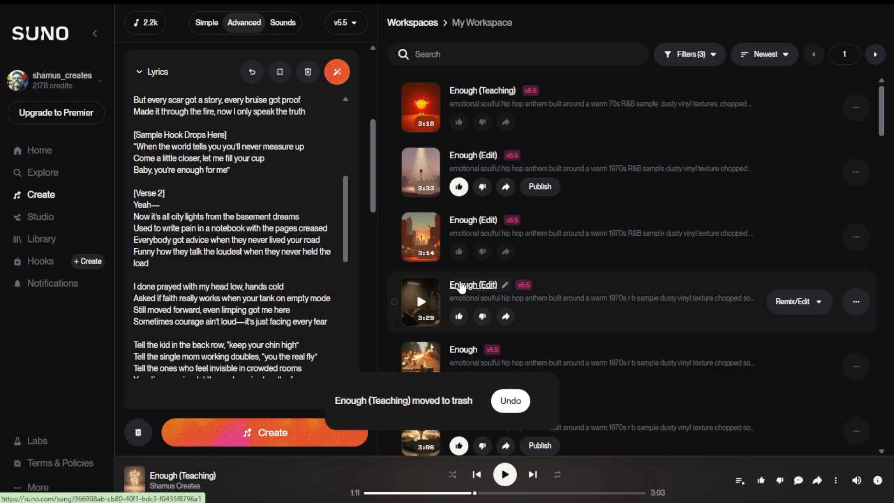
Step: Resume the 3:18 version of "Enough (Teaching)", follow its lyrics from verse 2 to the bridge, pause it, and return to the audio sample
{"action": "scroll", "coordinate": [352, 227], "scroll_direction": "up", "scroll_amount": 5}
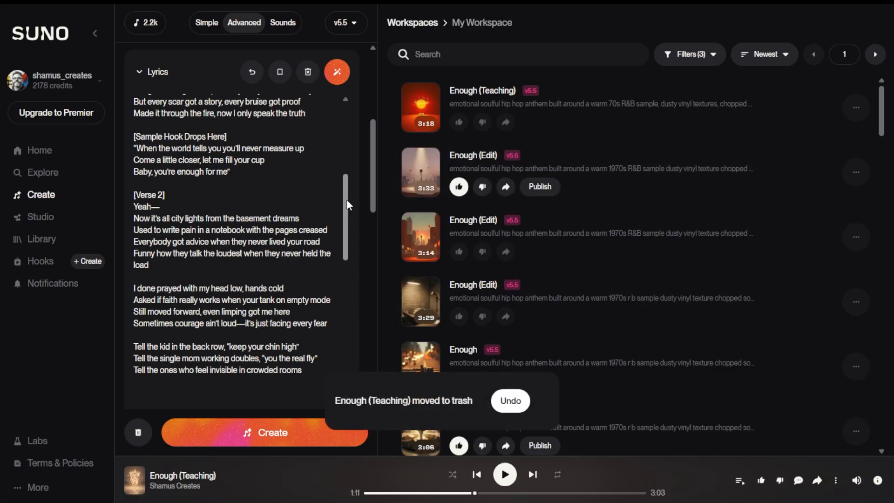
{"action": "left_click_drag", "start_coordinate": [375, 136], "coordinate": [372, 59]}
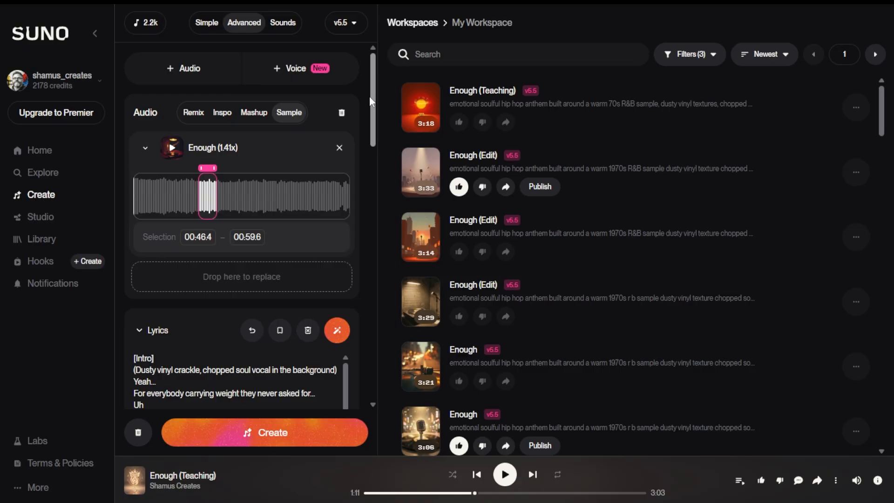
{"action": "left_click_drag", "start_coordinate": [374, 120], "coordinate": [377, 169]}
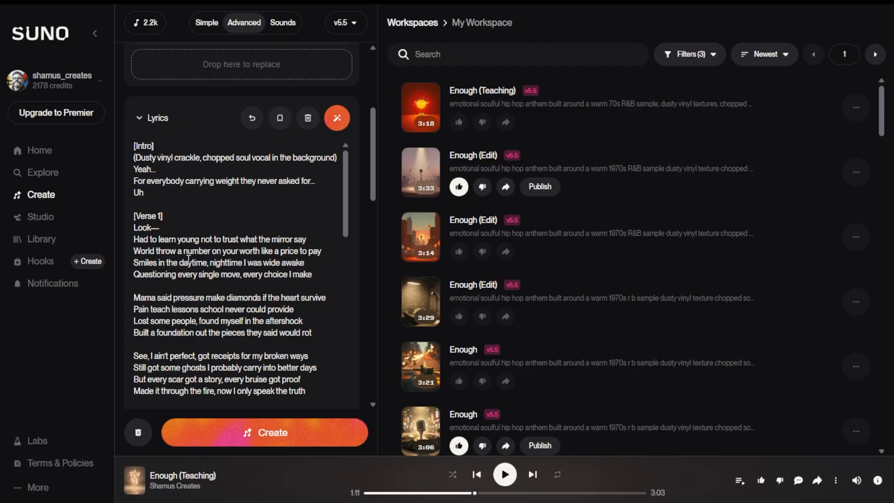
{"action": "scroll", "coordinate": [377, 184], "scroll_direction": "down", "scroll_amount": 2}
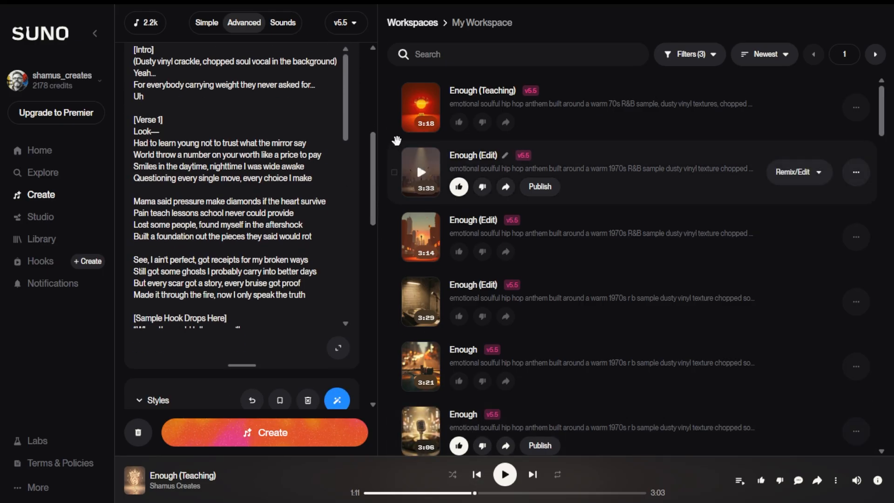
{"action": "left_click", "coordinate": [422, 108]}
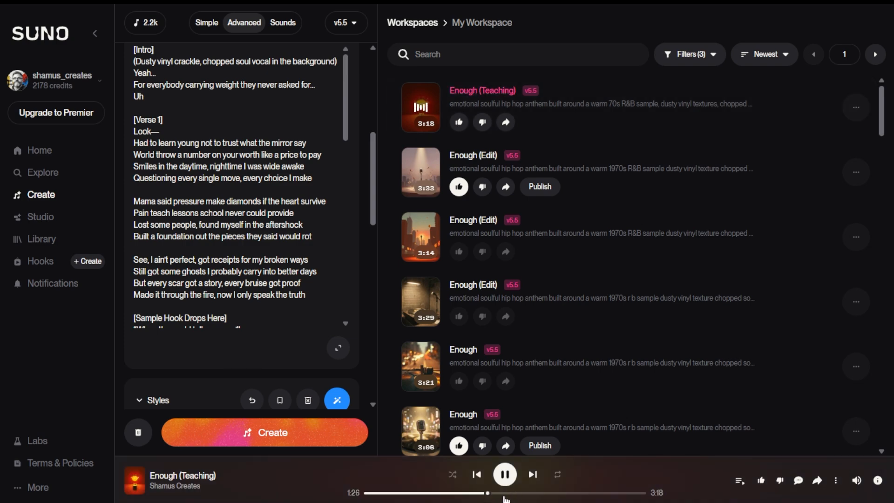
{"action": "scroll", "coordinate": [328, 231], "scroll_direction": "down", "scroll_amount": 3}
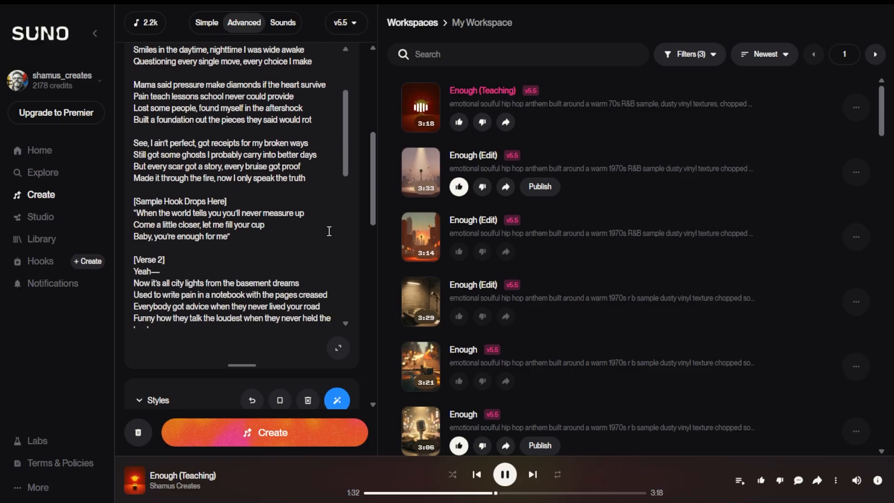
{"action": "scroll", "coordinate": [329, 230], "scroll_direction": "down", "scroll_amount": 1}
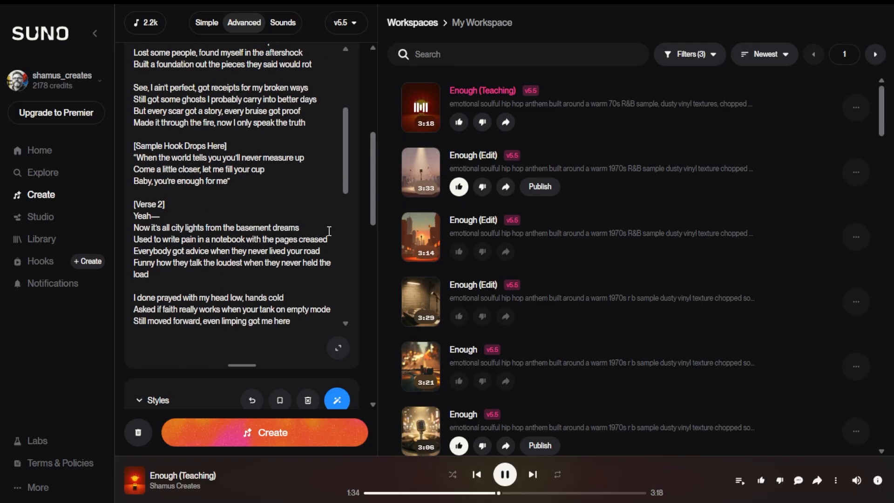
{"action": "scroll", "coordinate": [329, 231], "scroll_direction": "down", "scroll_amount": 3}
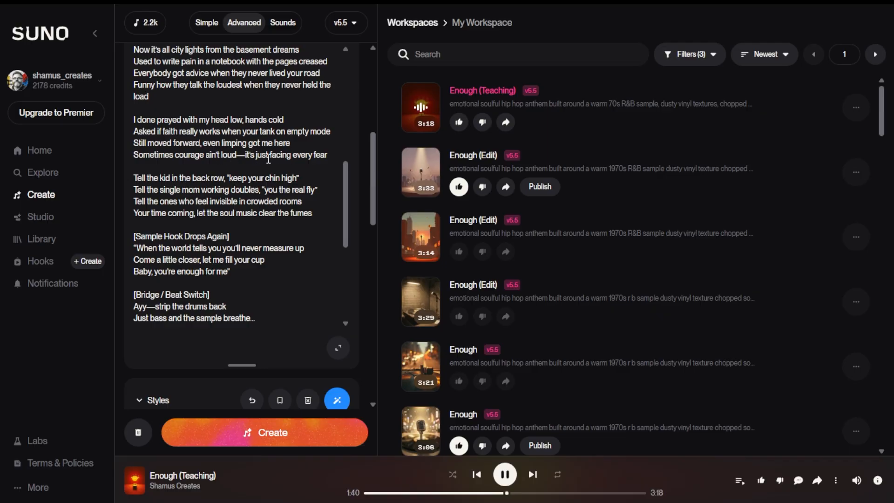
{"action": "scroll", "coordinate": [239, 175], "scroll_direction": "down", "scroll_amount": 1}
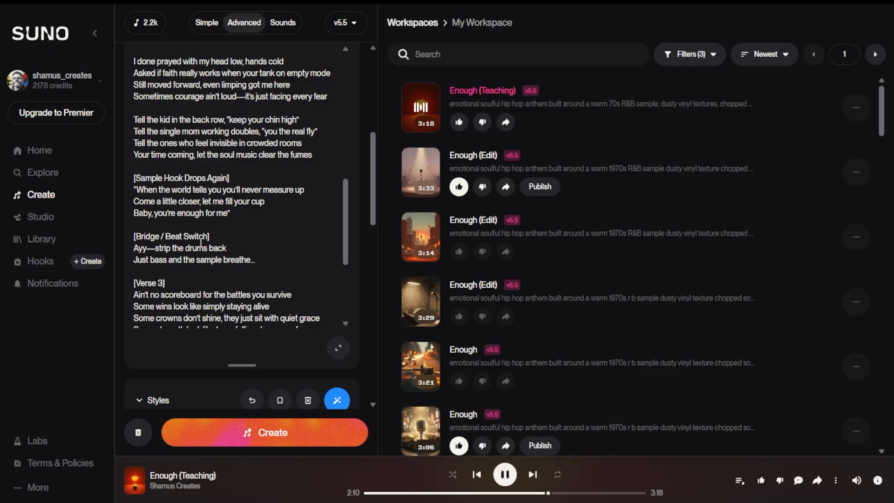
{"action": "left_click", "coordinate": [503, 472]}
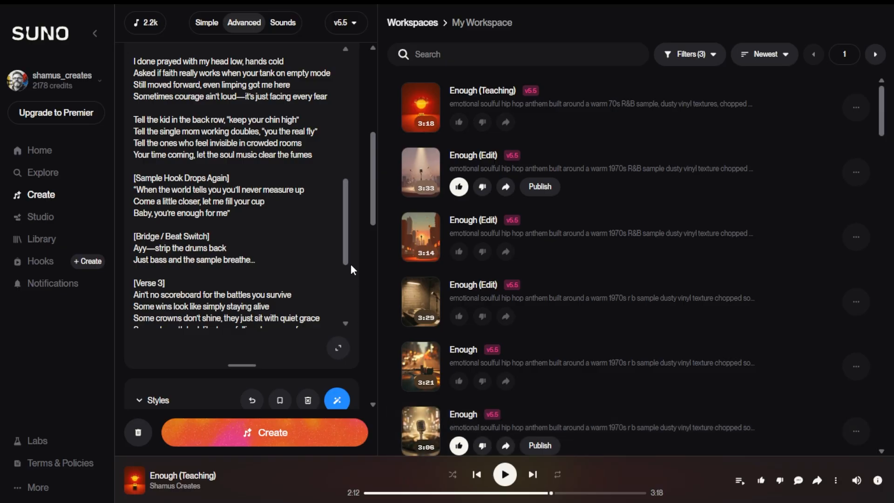
{"action": "scroll", "coordinate": [349, 252], "scroll_direction": "up", "scroll_amount": 10}
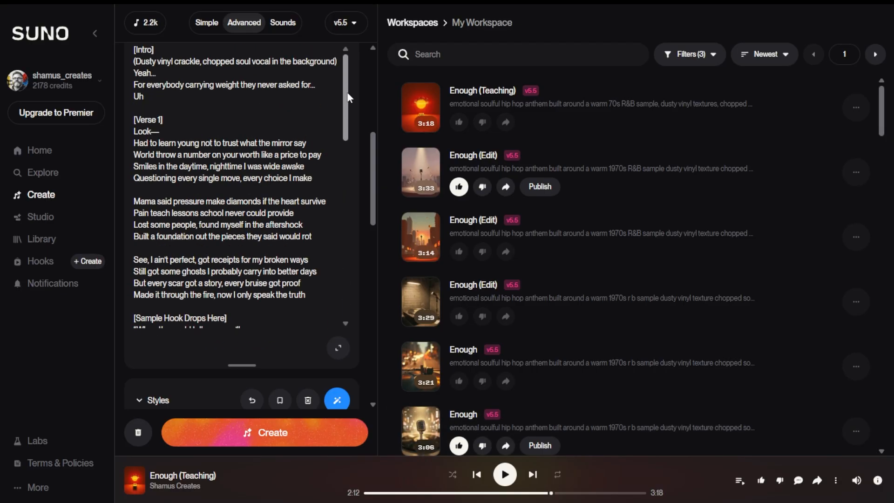
{"action": "left_click_drag", "start_coordinate": [374, 160], "coordinate": [373, 75]}
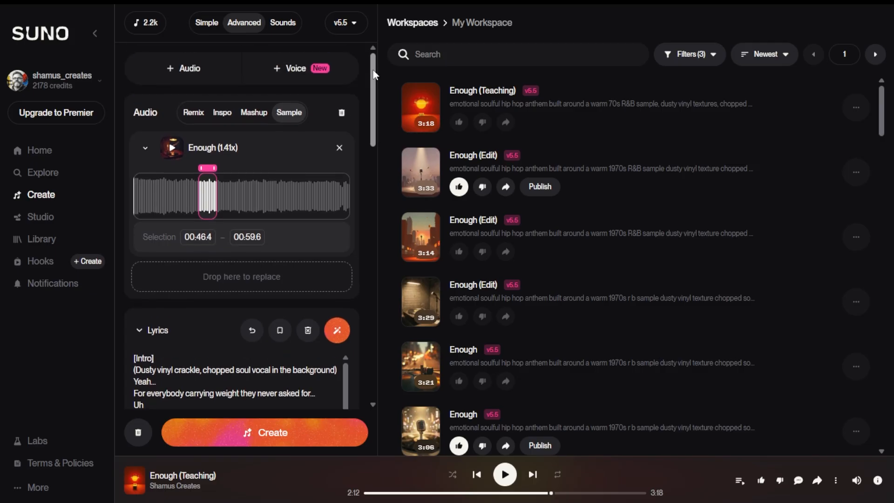